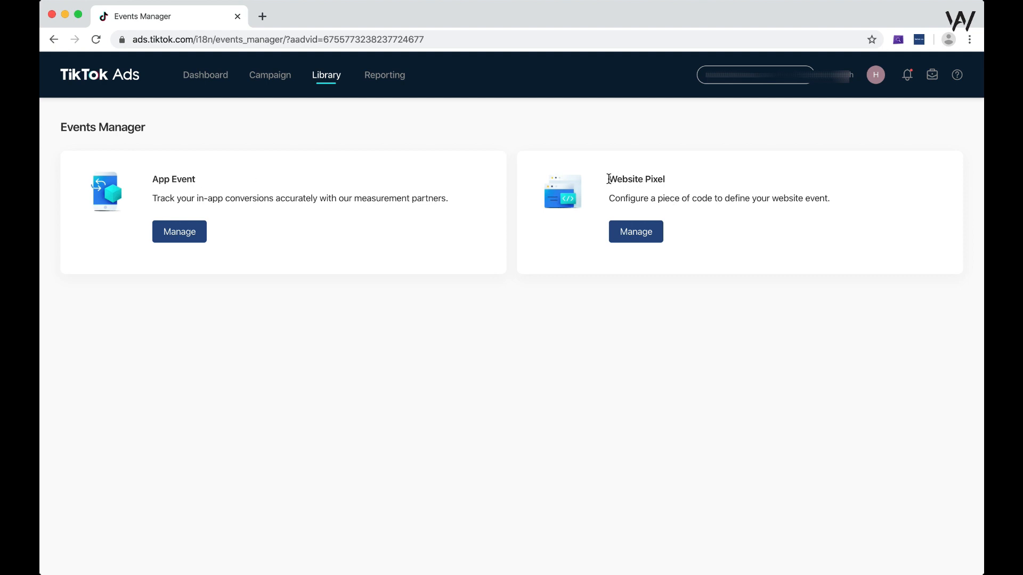
- Open the management page for the Website Pixel in Events Manager
left_click_drag(609, 179, 708, 187)
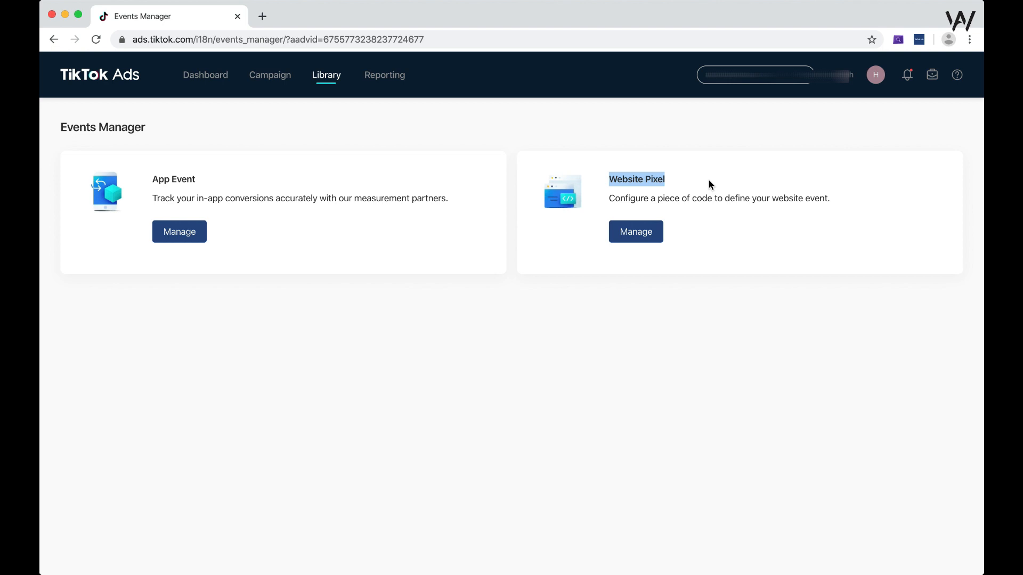
left_click(696, 210)
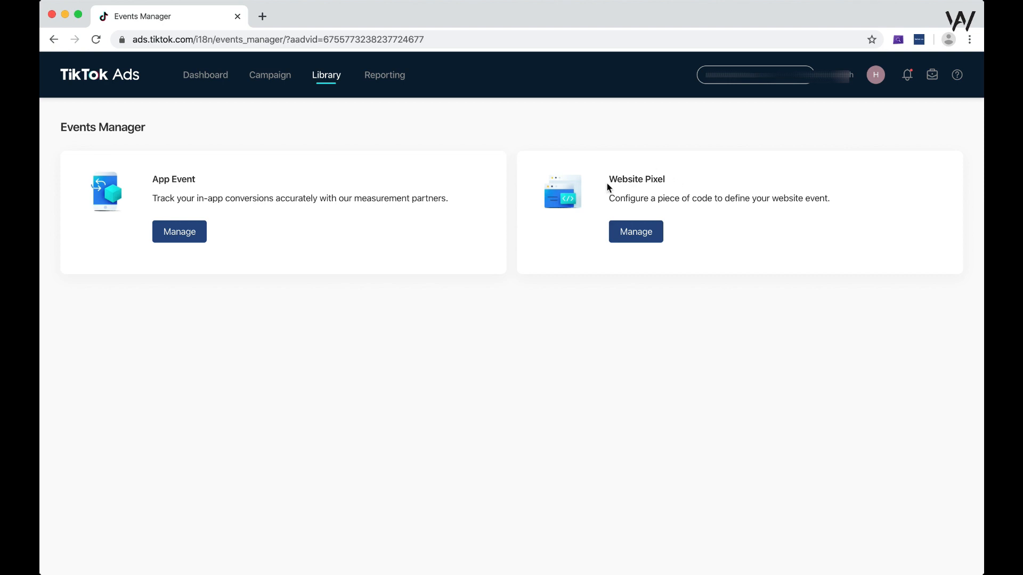
left_click(631, 235)
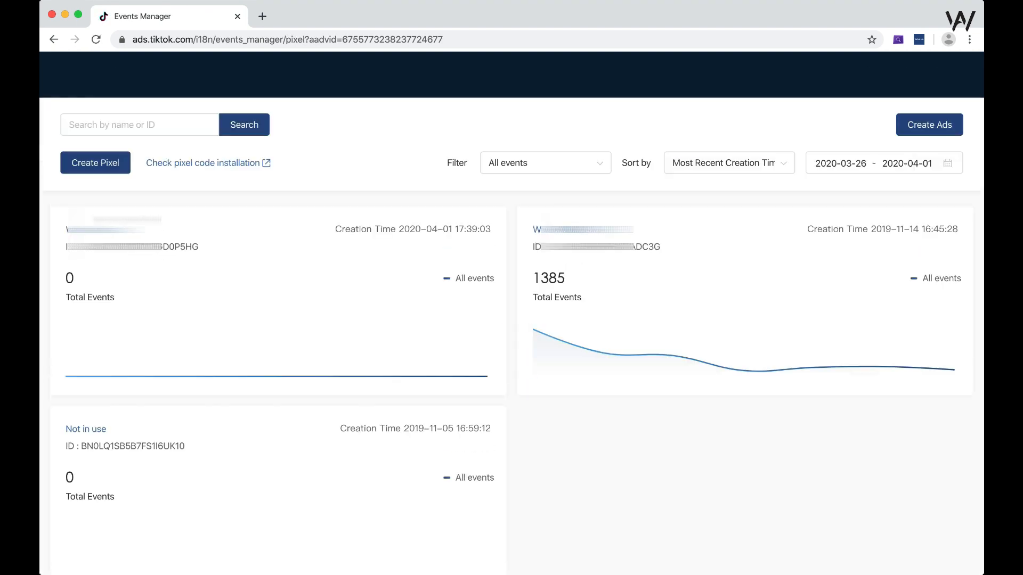
- Start a new pixel named Test 2 and choose the manual pixel code installation type
left_click(103, 168)
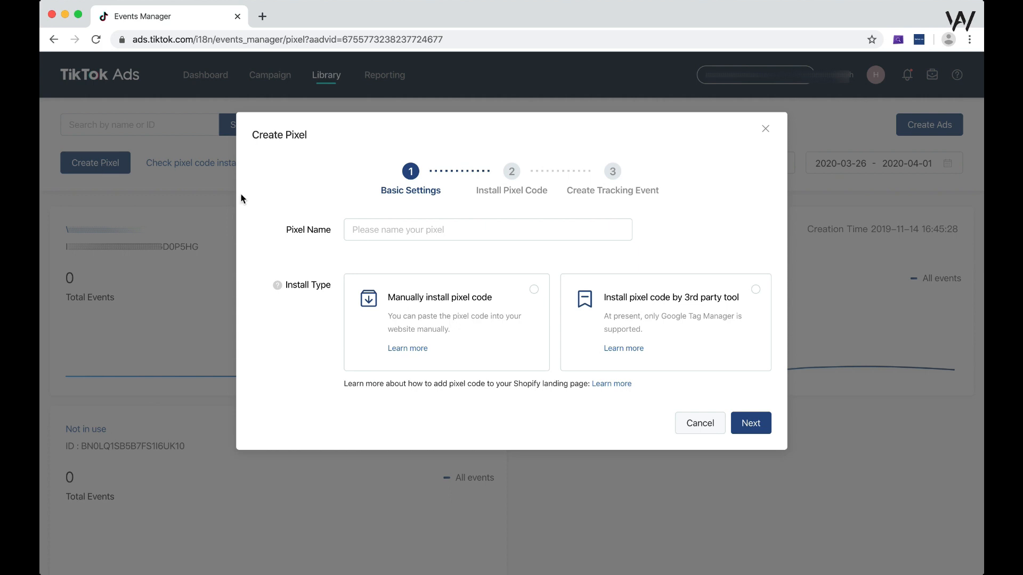
left_click(461, 234)
type("Test 2")
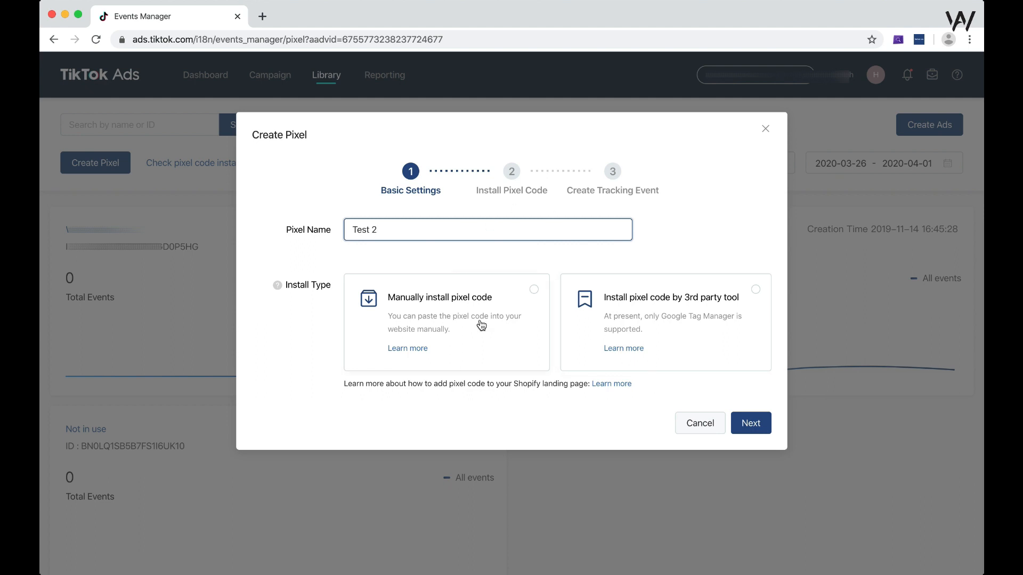
left_click(691, 342)
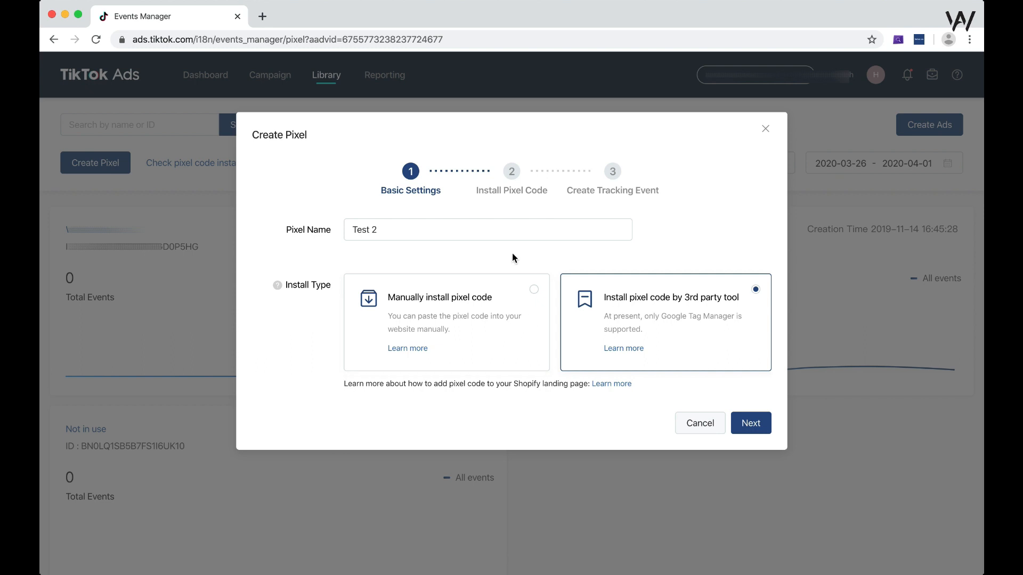
left_click(475, 304)
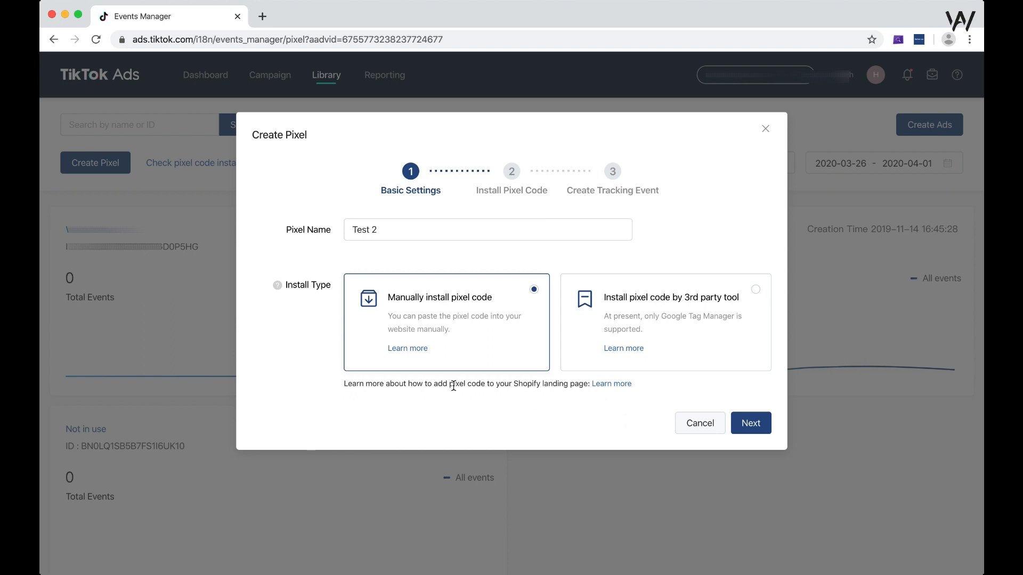
- Read through the help article on adding the TikTok pixel to a Shopify site and return to the pixel setup
left_click_drag(454, 384, 568, 388)
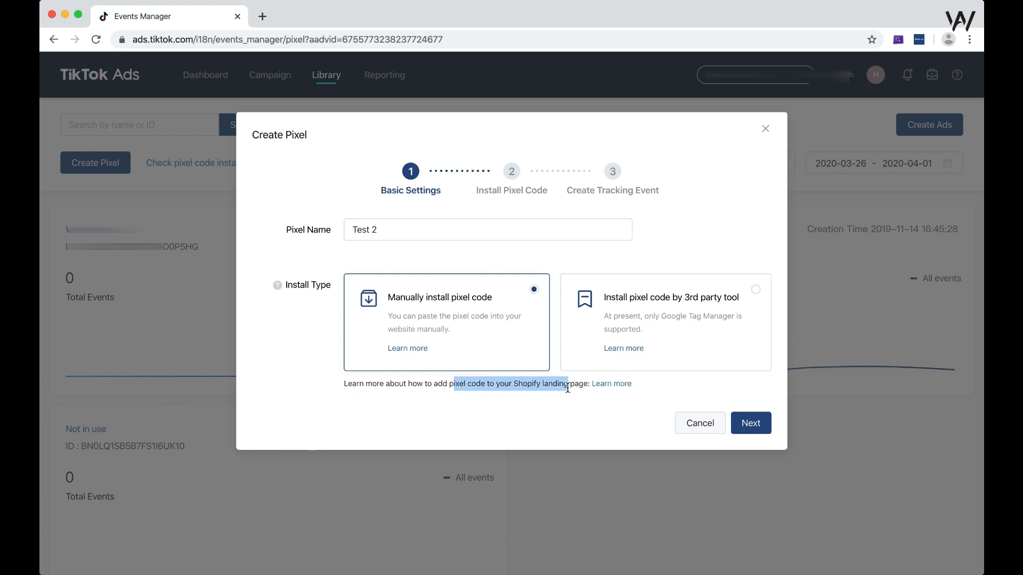
left_click(617, 385)
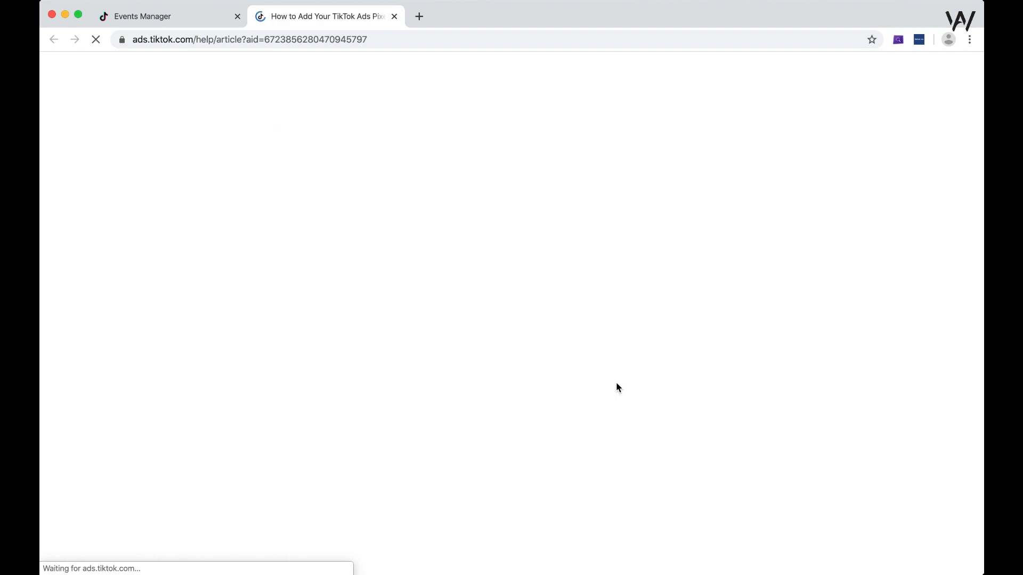
scroll(836, 272, "down", 10)
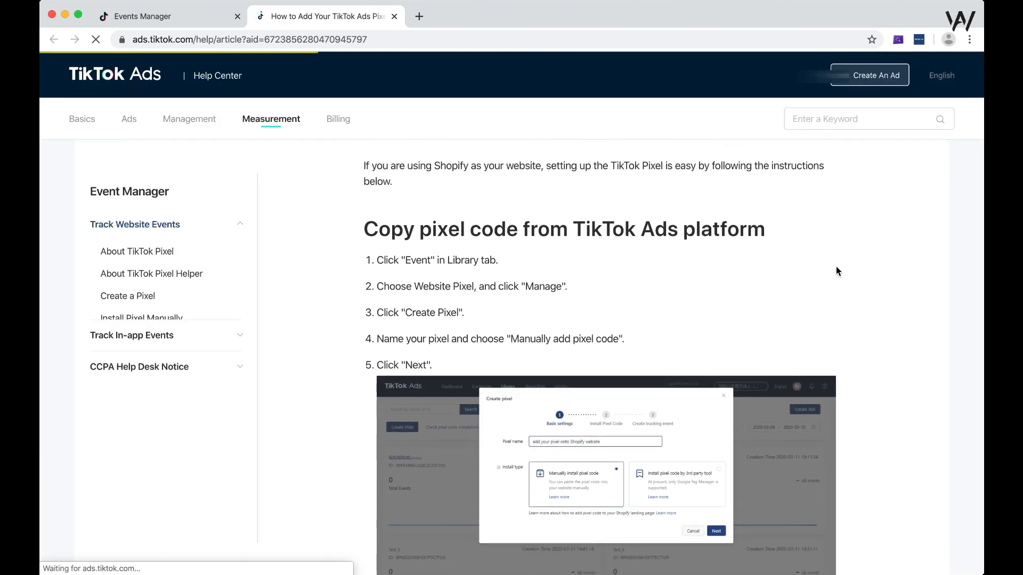
scroll(872, 263, "down", 15)
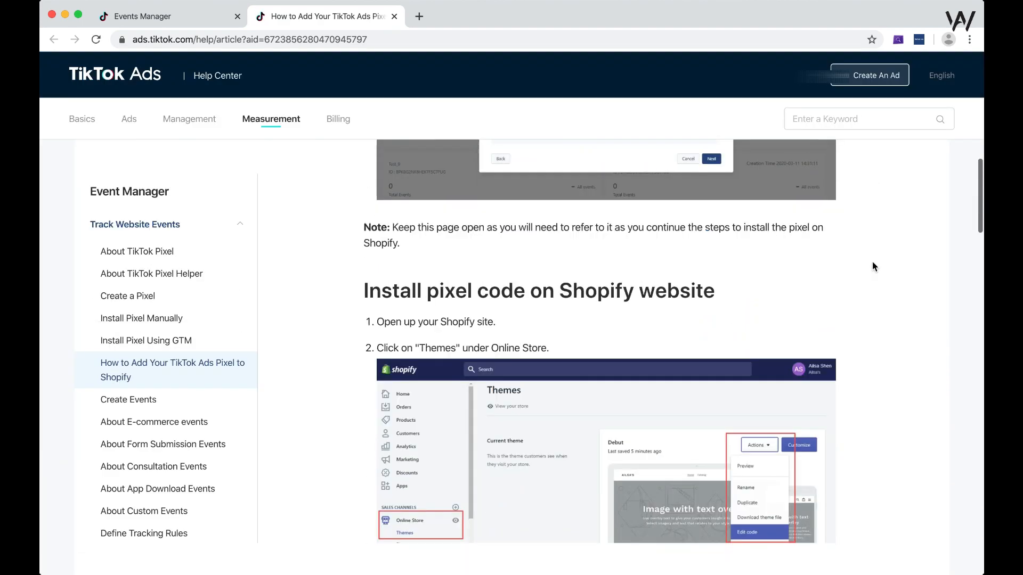
scroll(873, 267, "down", 20)
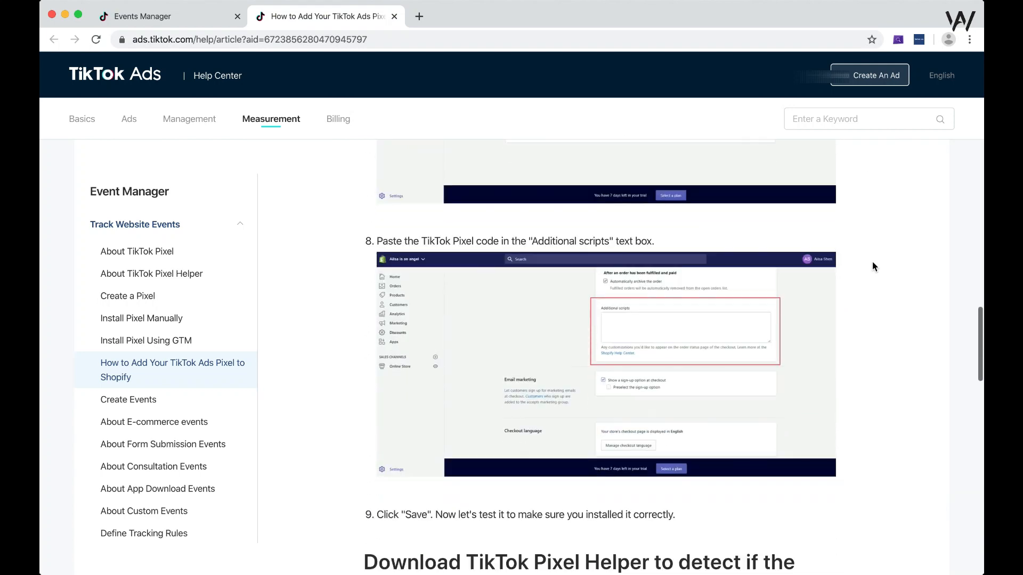
scroll(872, 261, "down", 1)
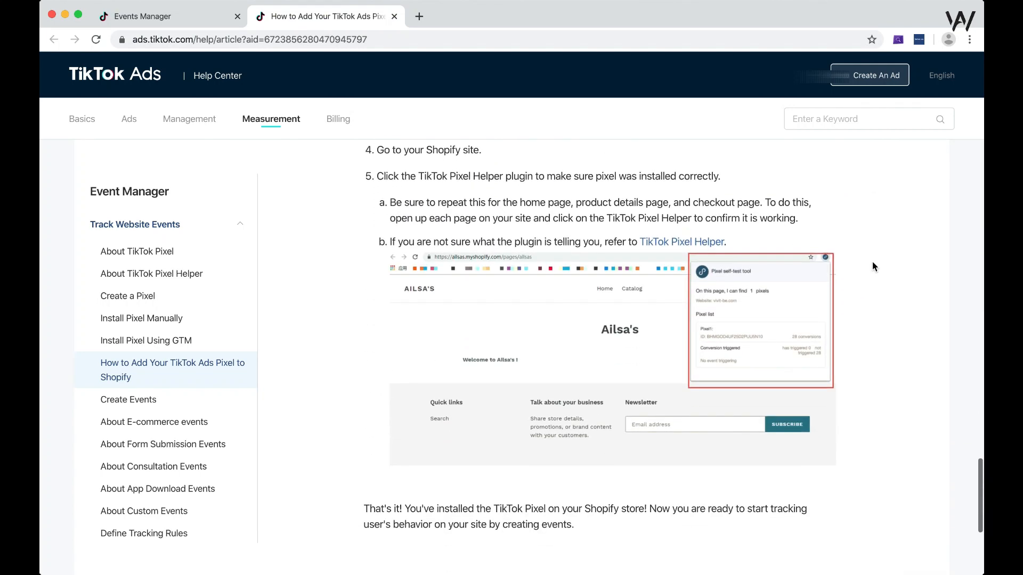
left_click(190, 21)
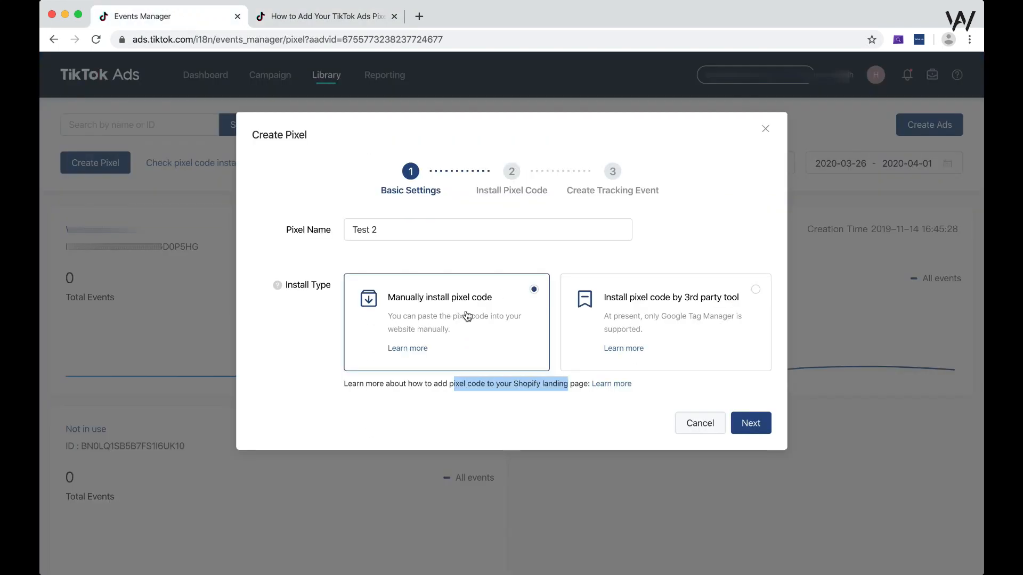
- Cancel the new pixel setup and open the details of the existing pixel created on 2020-04-01
left_click(399, 383)
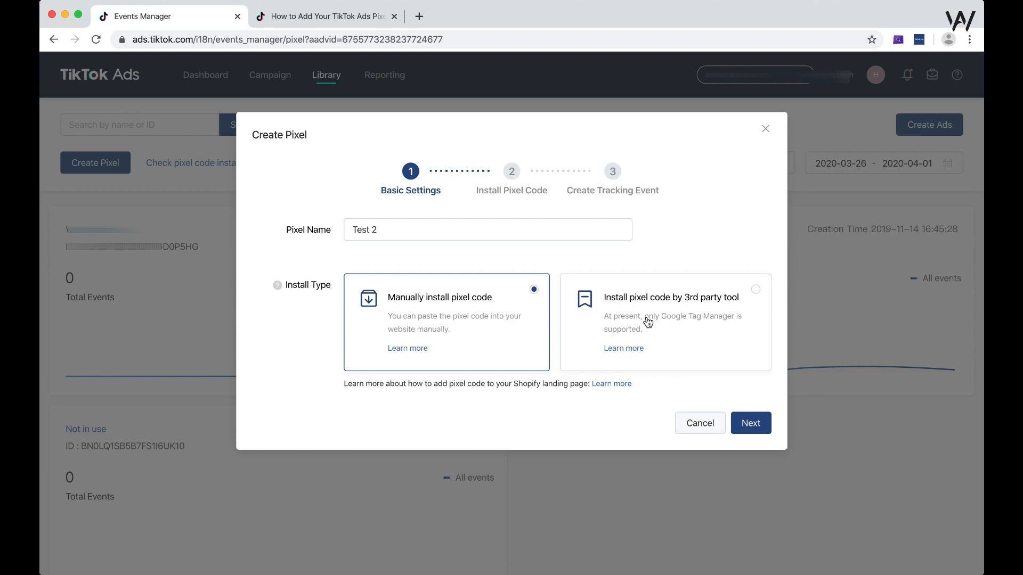
left_click(700, 424)
left_click(90, 232)
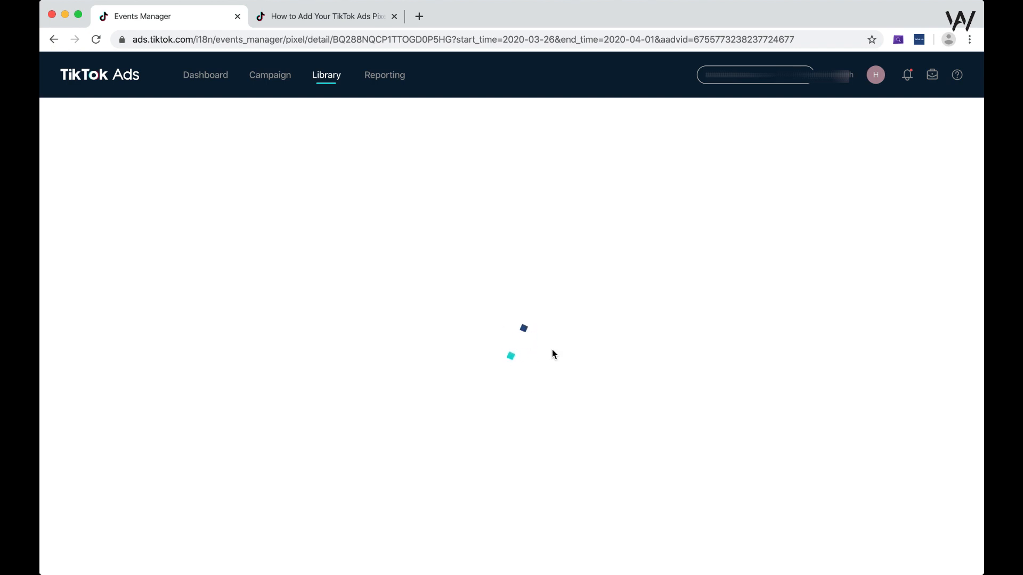
scroll(533, 370, "down", 1)
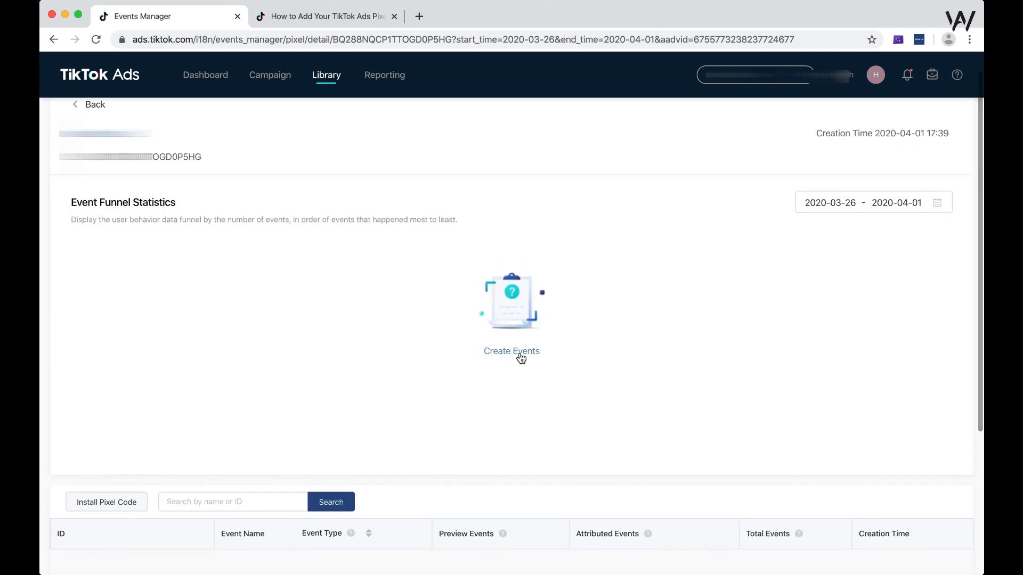
- Start creating events for this pixel using the E-Commerce Events scenario
left_click(521, 356)
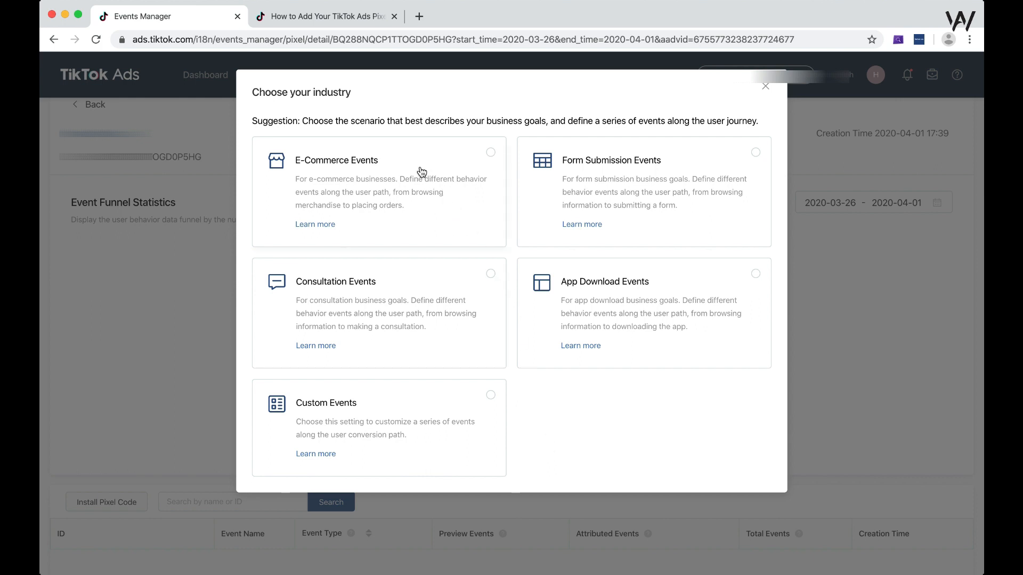
left_click(446, 177)
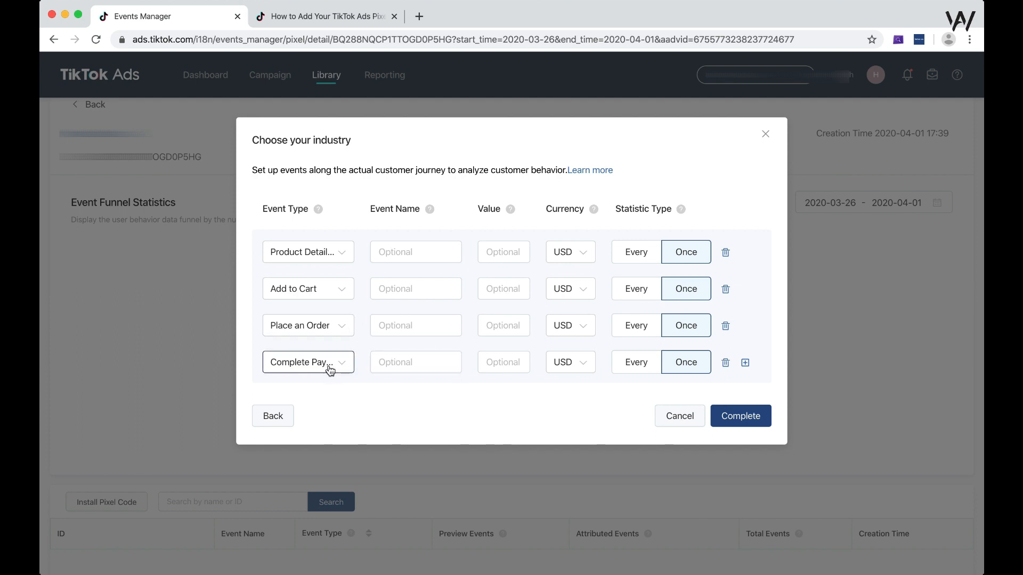
left_click(448, 363)
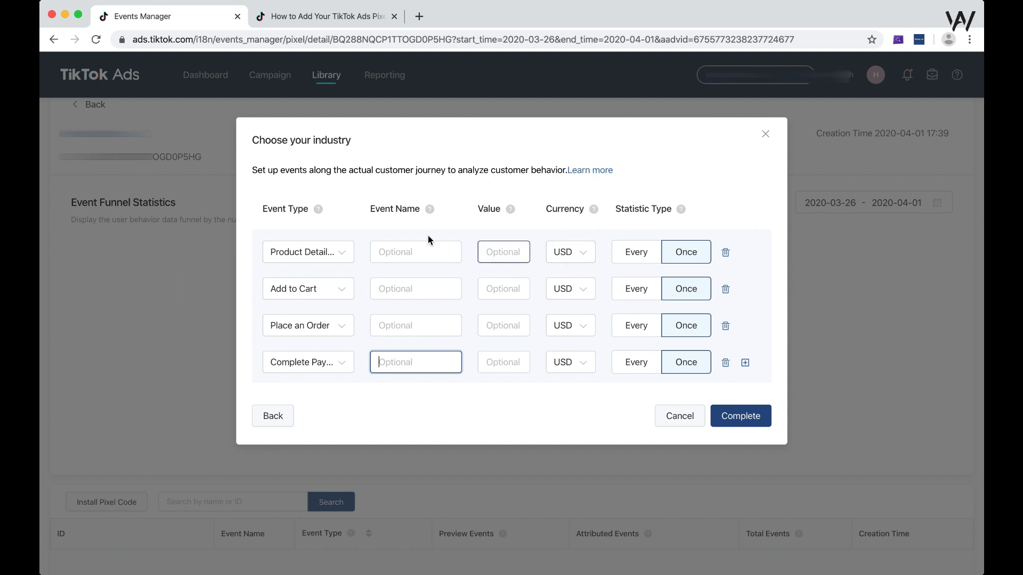
- Name the product details event View Product and the Add to Cart event ATC
left_click(419, 255)
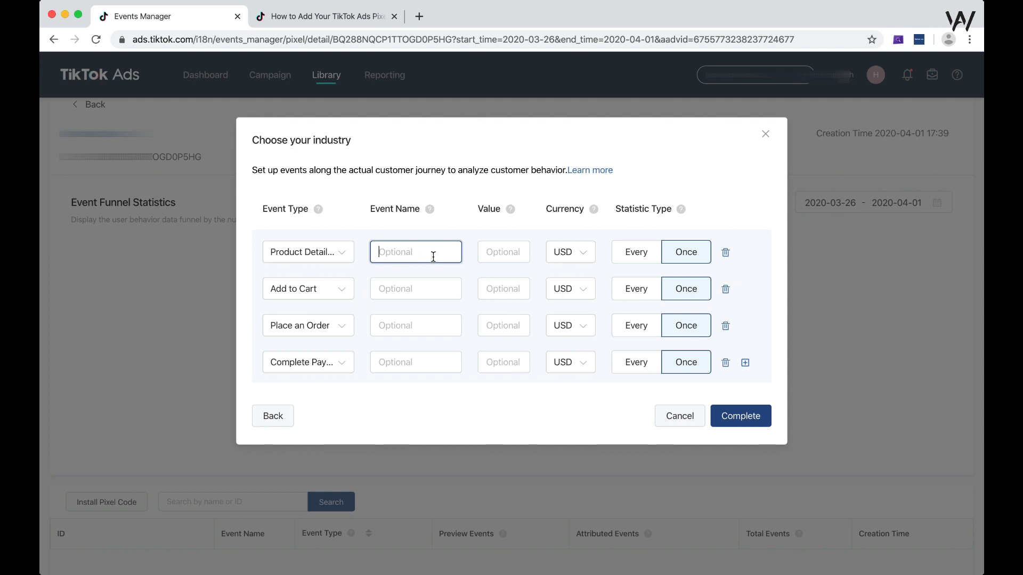
type("View Product")
left_click(429, 289)
type("ATC")
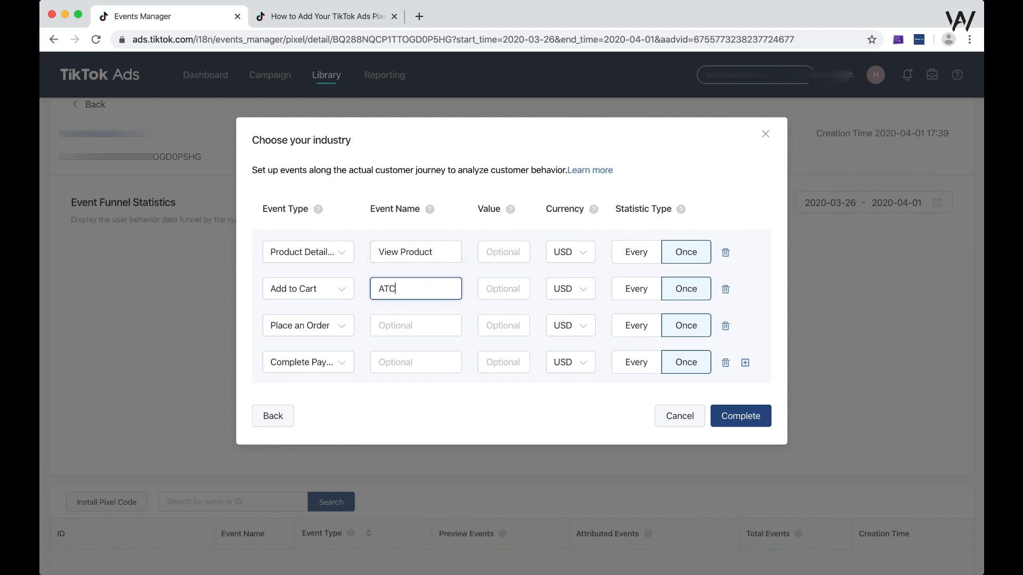
- Name the Place an Order event Initiate Checkout and the complete payment event Purchase
left_click(423, 326)
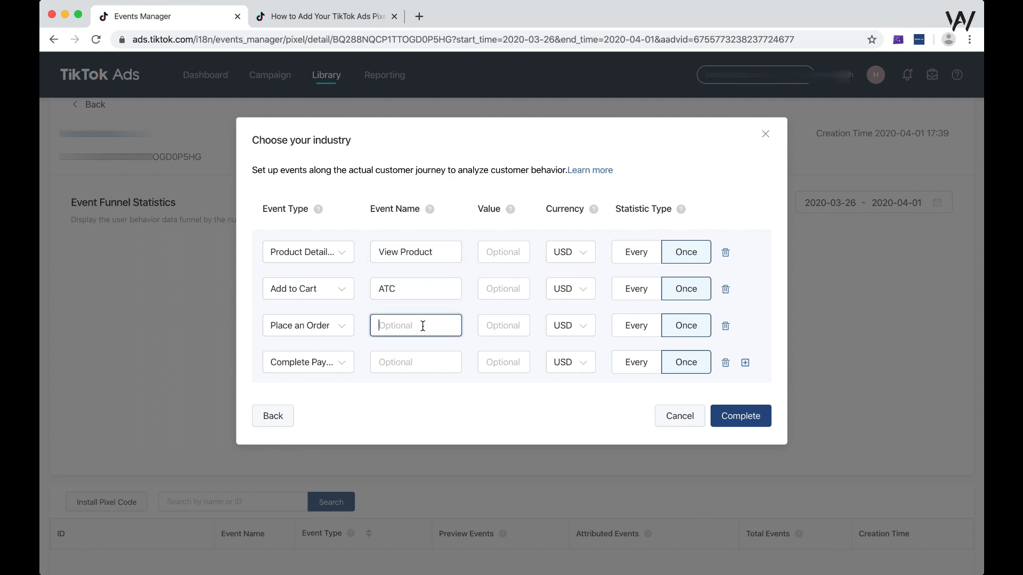
type("Initiate Checkout")
key("Tab")
key("Tab")
left_click(383, 361)
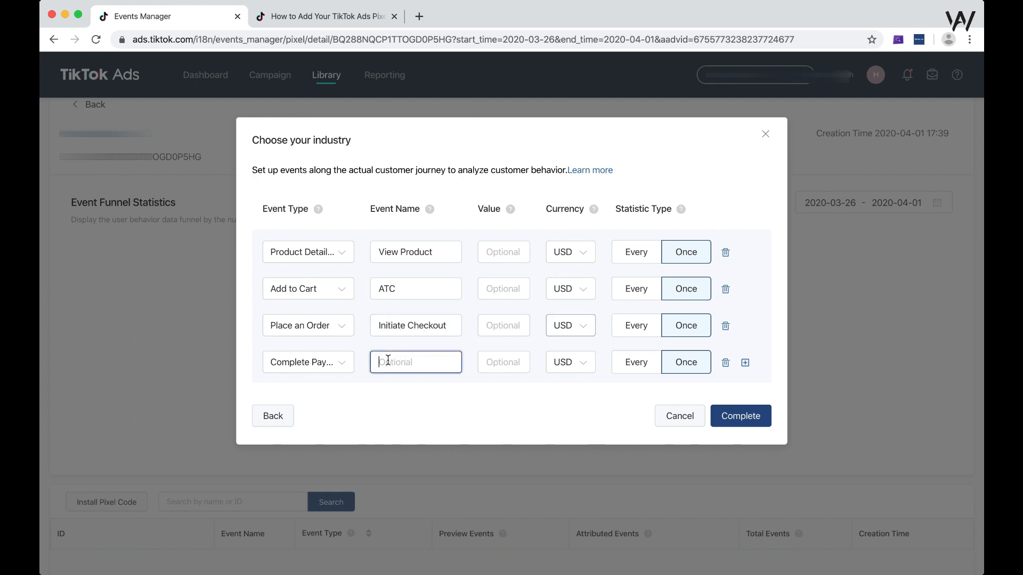
type("Purchase")
- Clear the optional event names of all four e-commerce events
left_click(431, 258)
key("super+a")
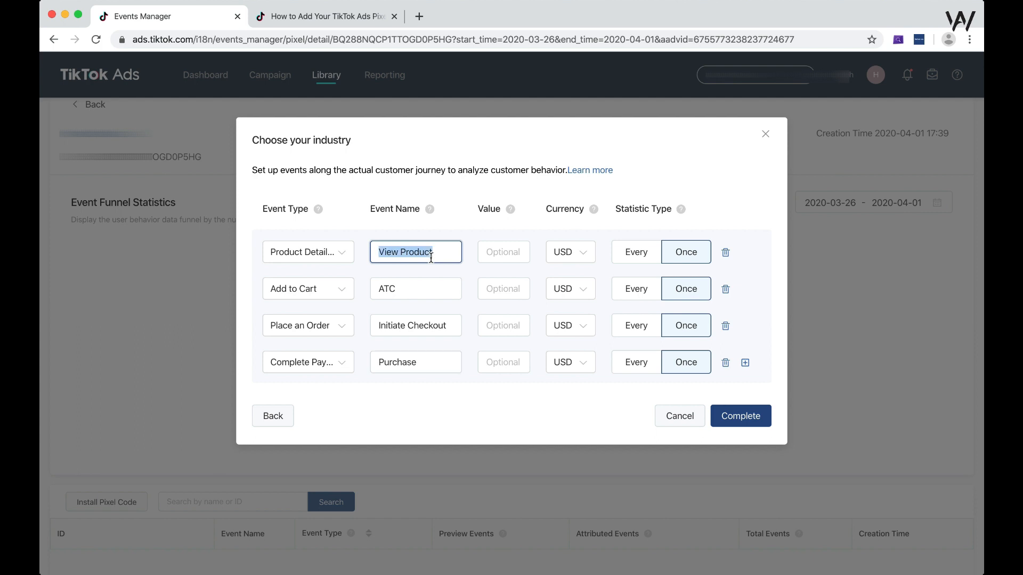
key("BackSpace")
double_click(426, 289)
key("BackSpace")
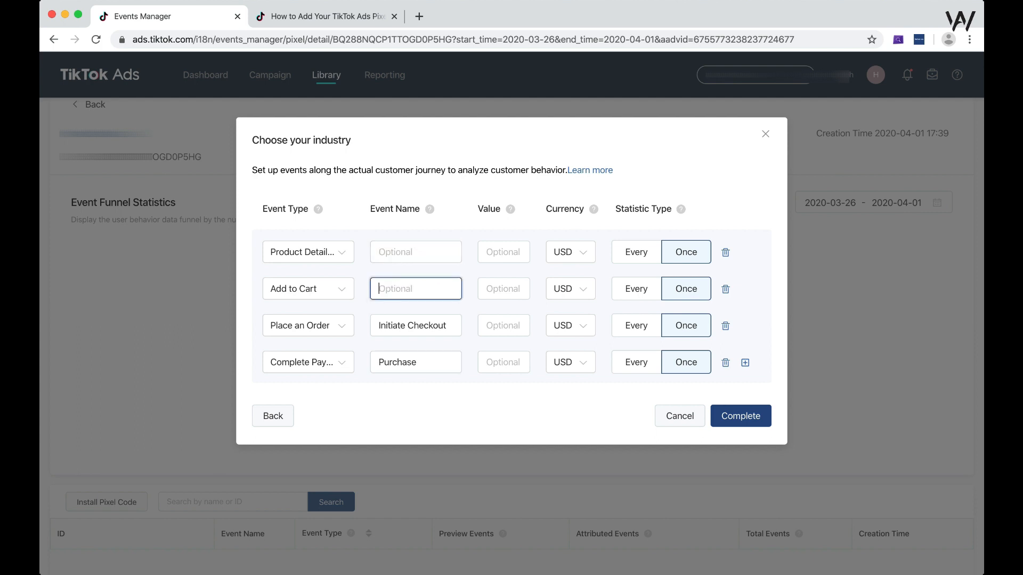
left_click(423, 324)
double_click(422, 328)
key("super+a")
key("BackSpace")
left_click(411, 362)
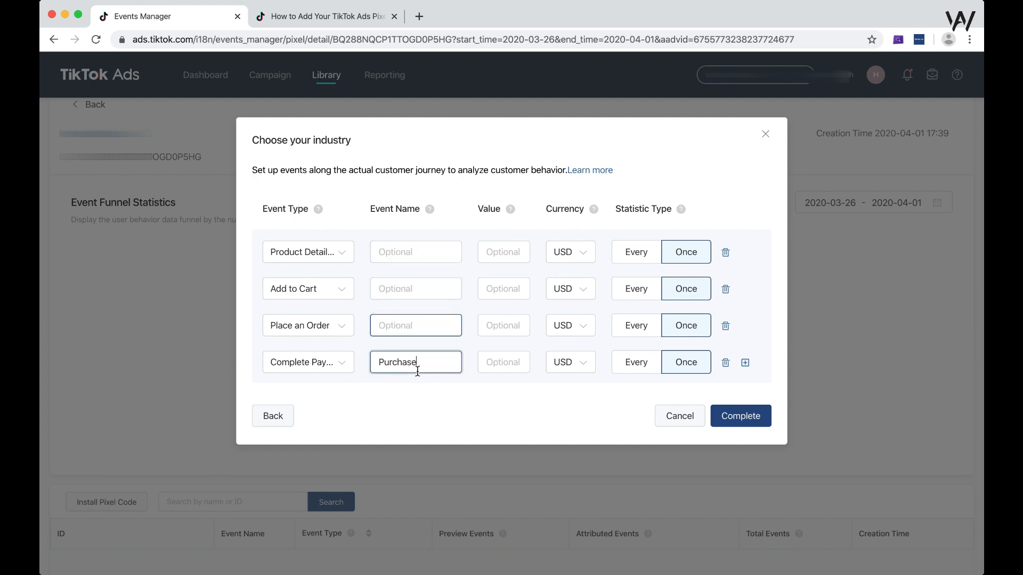
double_click(410, 363)
key("BackSpace")
- Set the currency of all four e-commerce events to INR
left_click(578, 260)
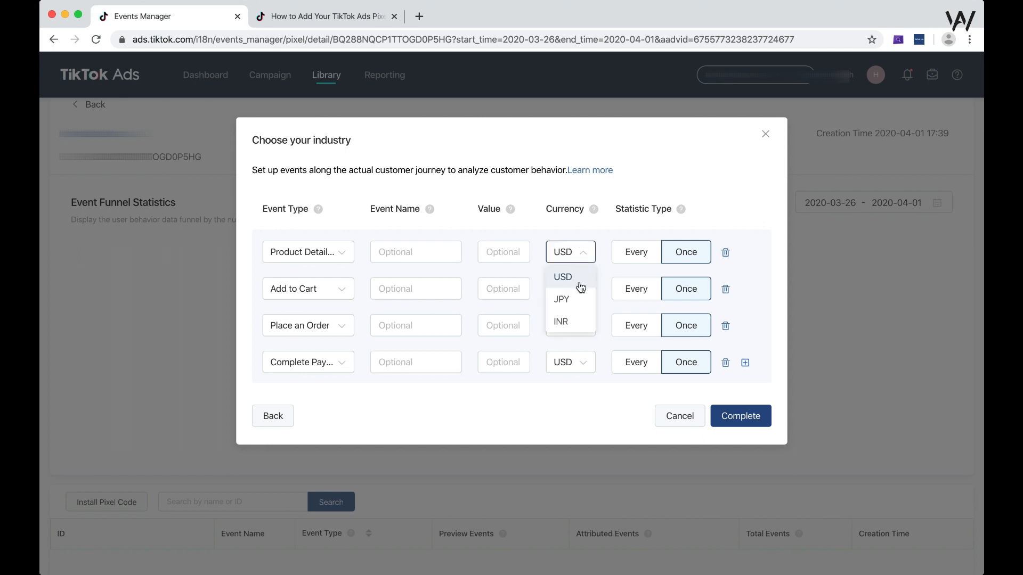
left_click(576, 324)
left_click(574, 298)
left_click(572, 367)
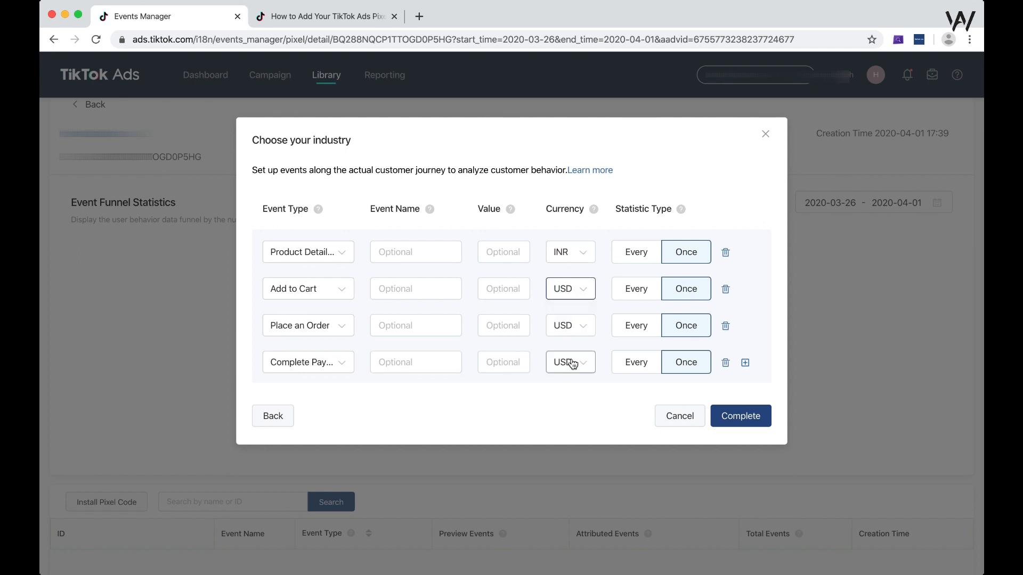
left_click(577, 296)
left_click(569, 358)
left_click(575, 326)
left_click(570, 403)
left_click(574, 368)
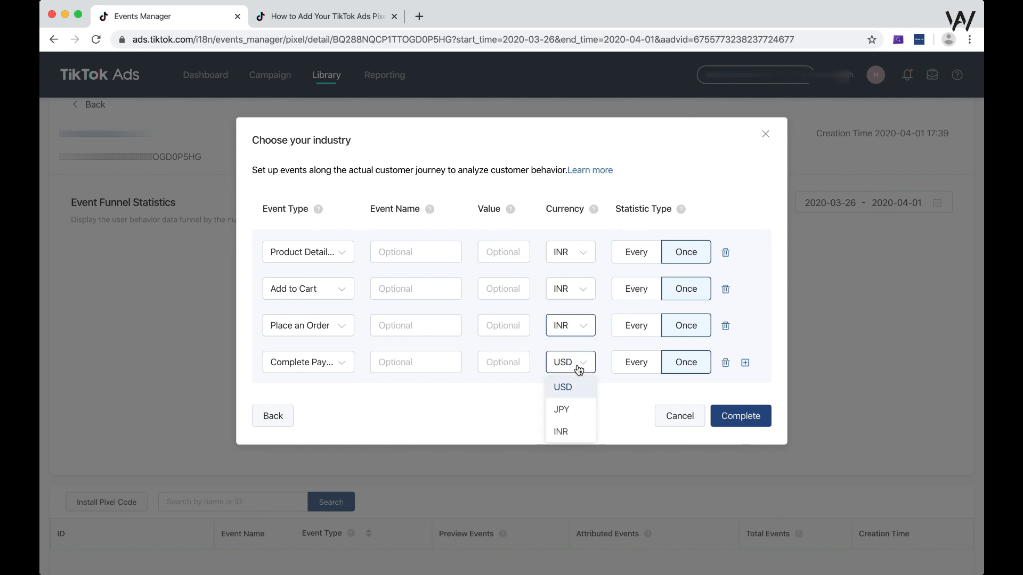
left_click(574, 429)
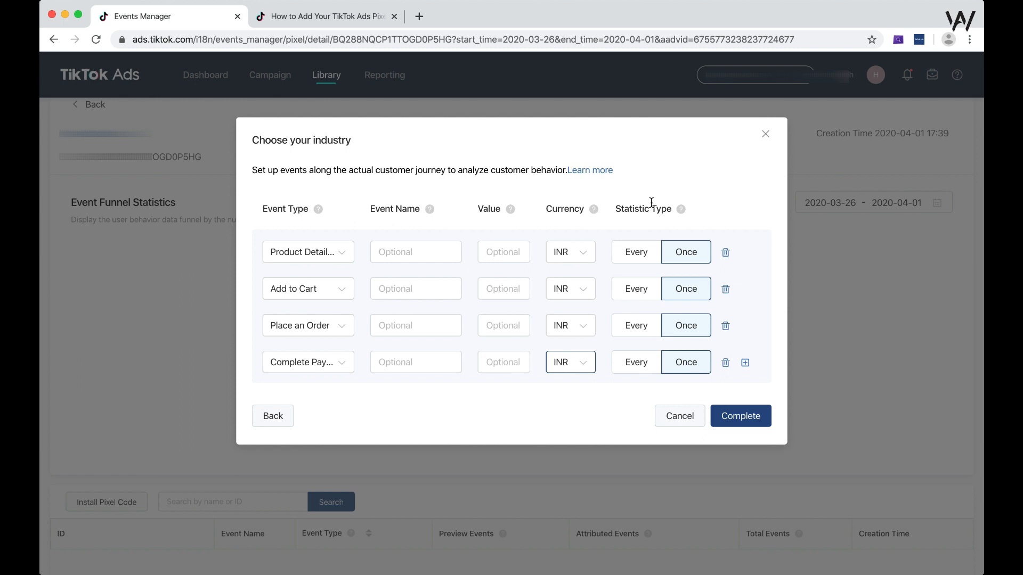
- Try the Every statistic type on the Place an Order event and switch it back to Once
mouse_move(680, 211)
left_click(691, 331)
left_click(641, 331)
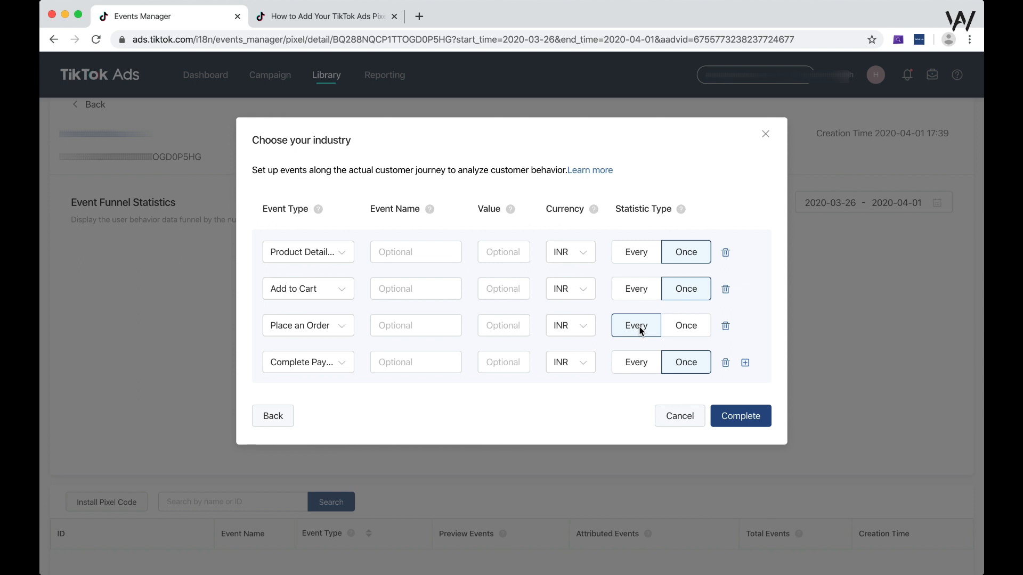
left_click(685, 329)
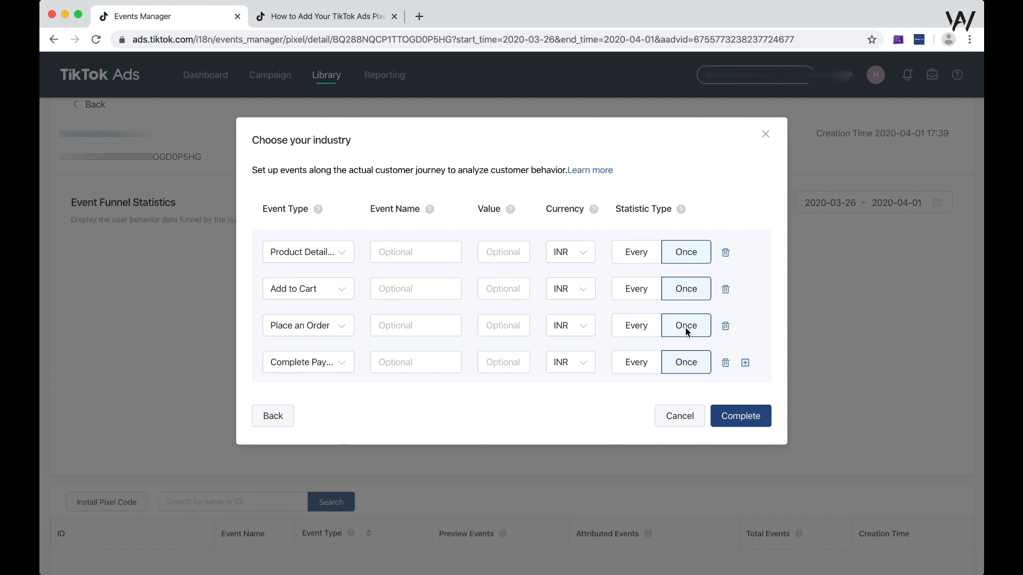
- Set the statistic type of all four e-commerce events to Every
left_click(641, 253)
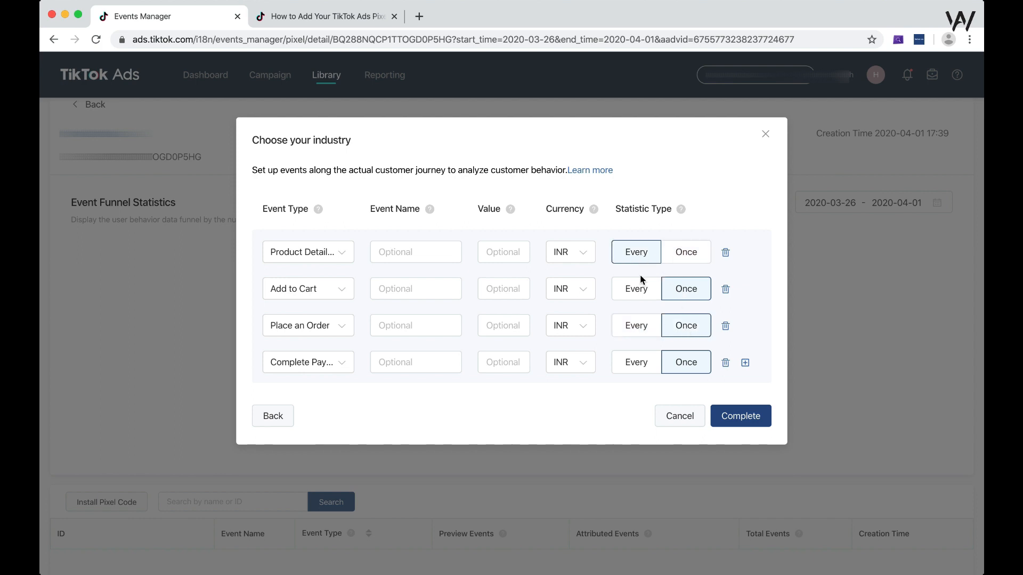
left_click(636, 294)
left_click(631, 323)
left_click(629, 375)
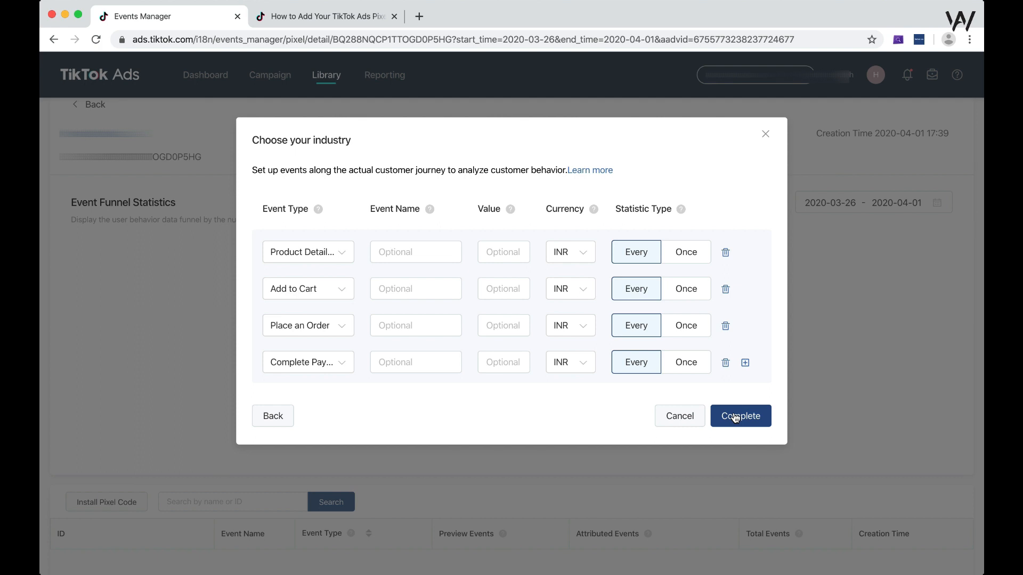
- Name the Complete Payment event Purchase and the Place an Order event Initiate Checkout
left_click(421, 363)
type("Pur")
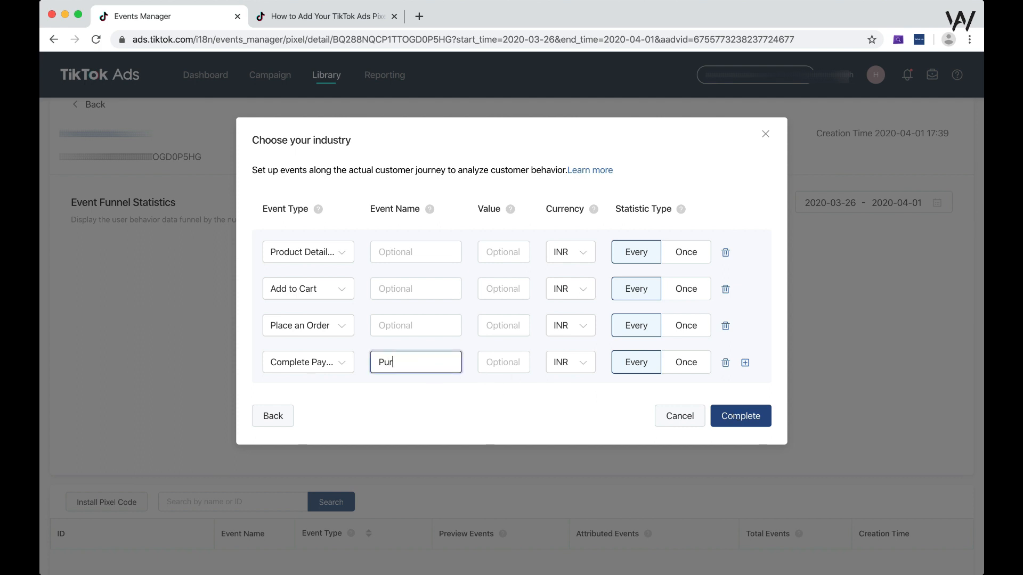
type("chase")
left_click(430, 326)
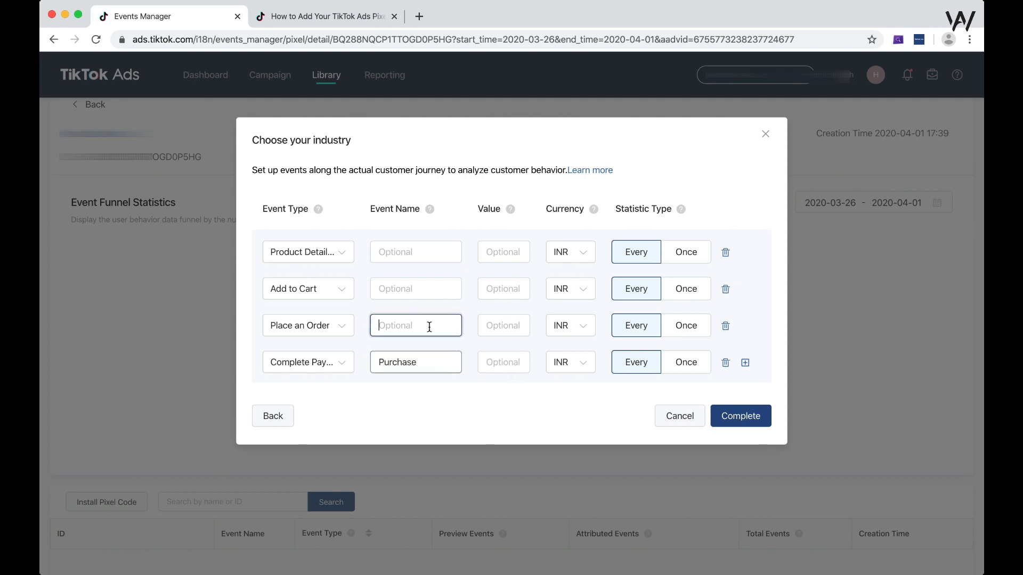
type("Initiate Che")
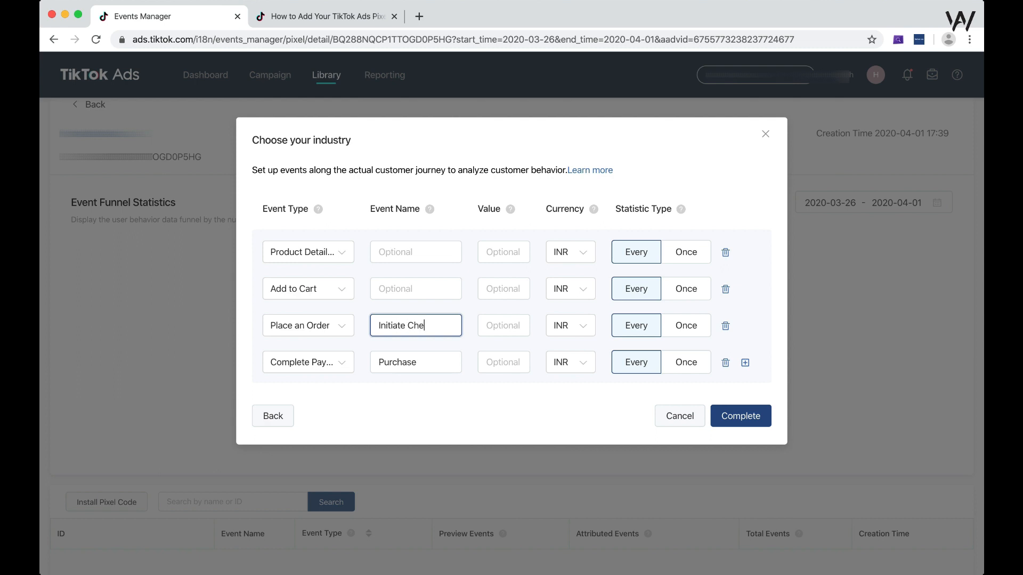
type("ckout")
- Complete the industry event setup and dismiss the guided tips on the event rules page
left_click(422, 252)
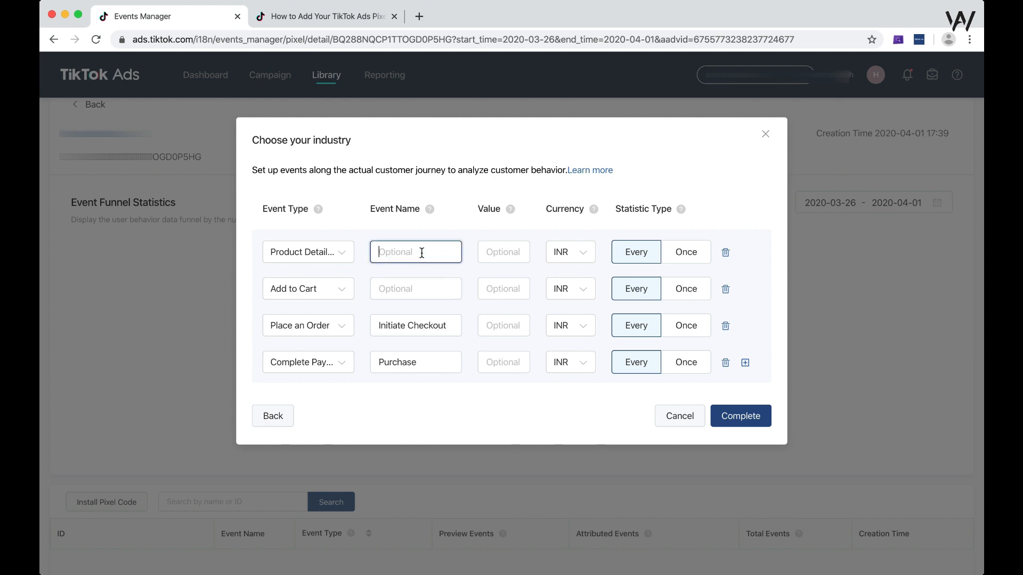
left_click(316, 251)
left_click(316, 251)
left_click(440, 233)
left_click(742, 415)
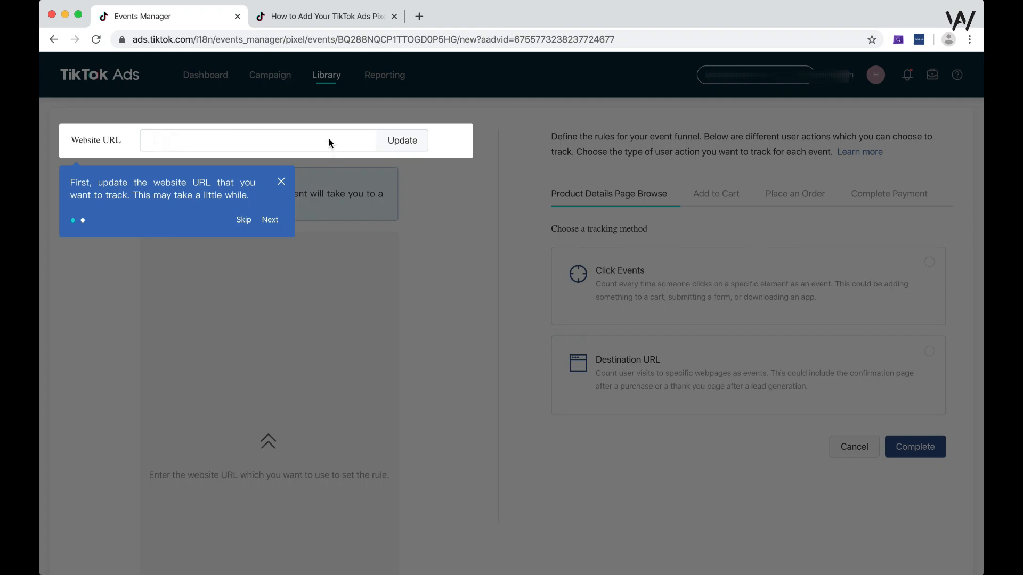
left_click(271, 220)
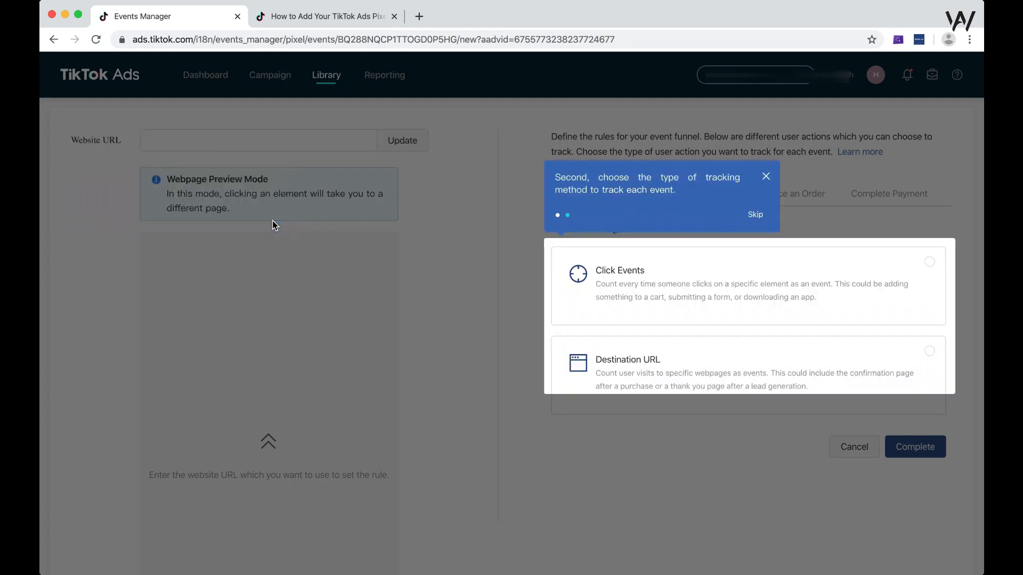
left_click(755, 214)
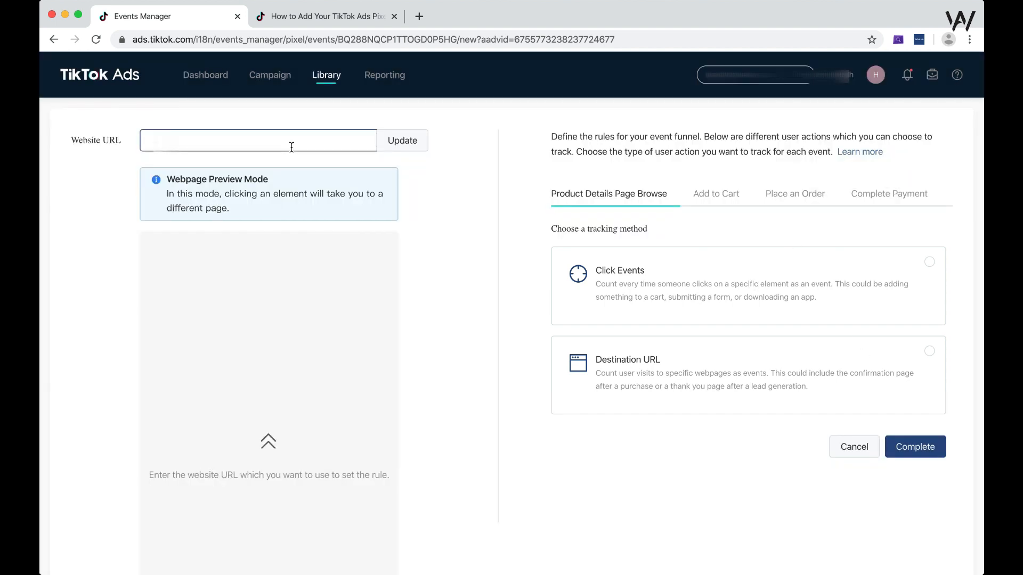
- Enter the URL of the website to track and update the webpage preview
left_click(271, 147)
type("w")
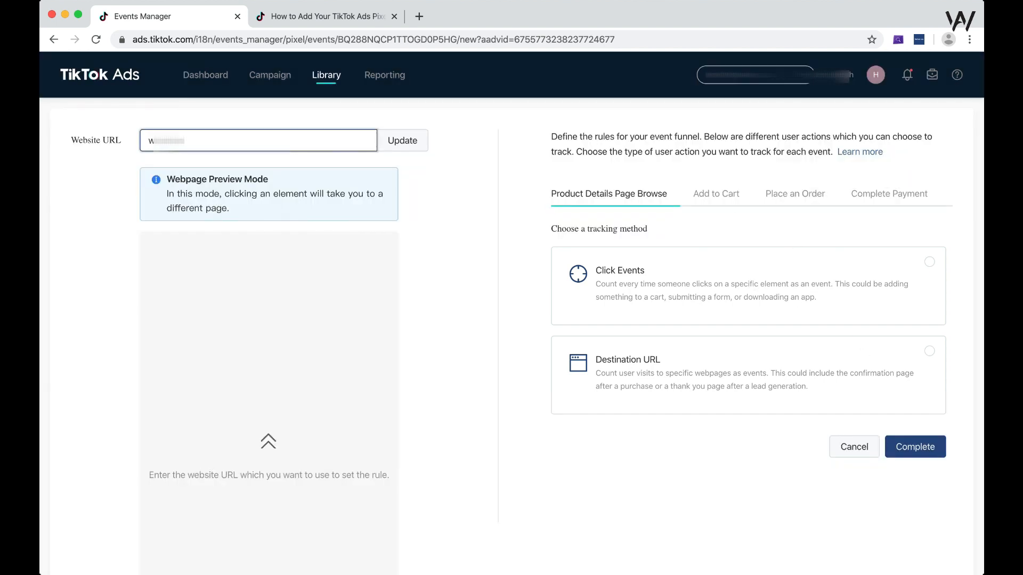
type(".com")
left_click(410, 146)
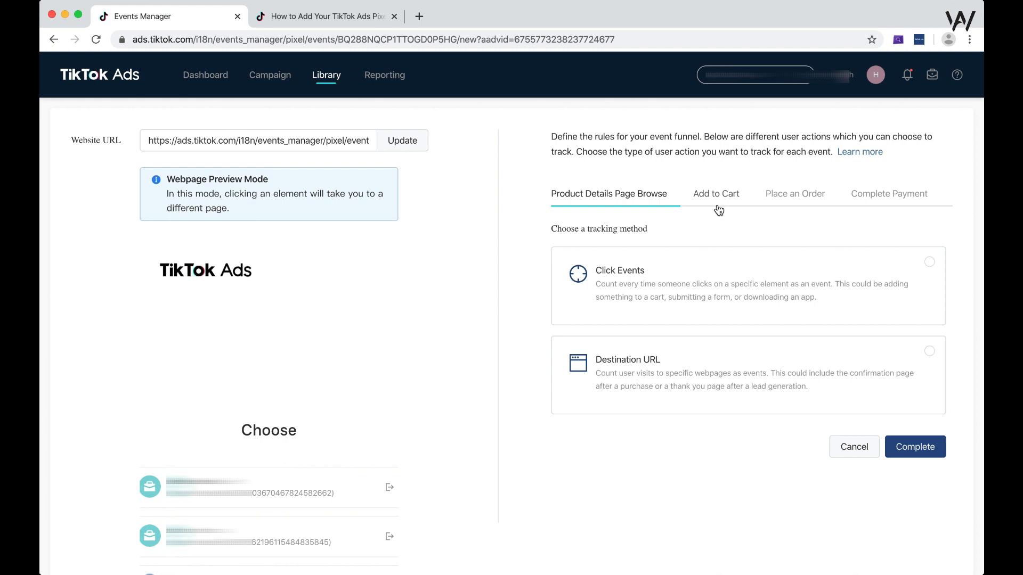
- Run TikTok Pixel Helper on a new browser tab, and find its Chrome Web Store page by searching Google for tiktok pixel helper
left_click(419, 16)
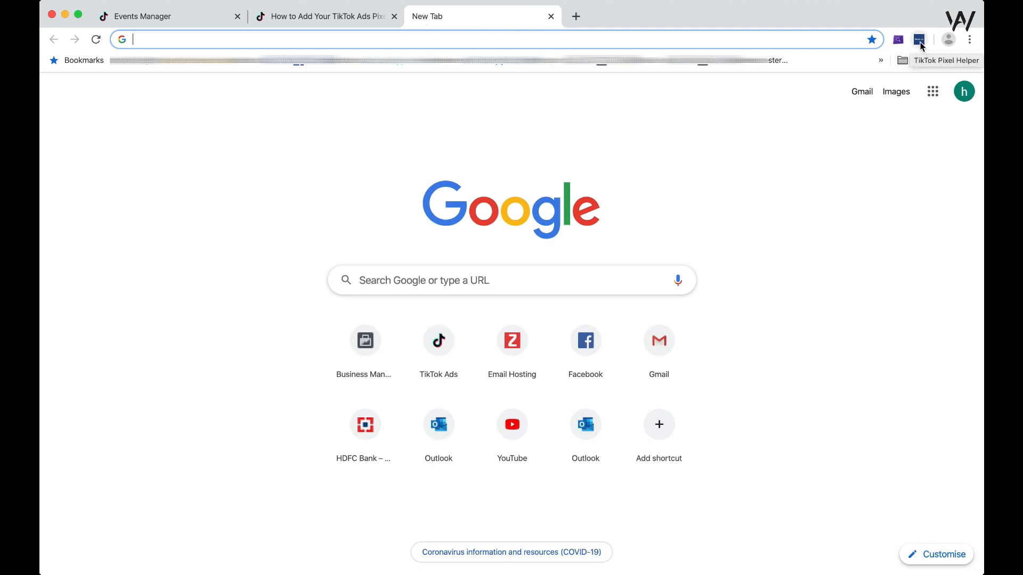
left_click(920, 40)
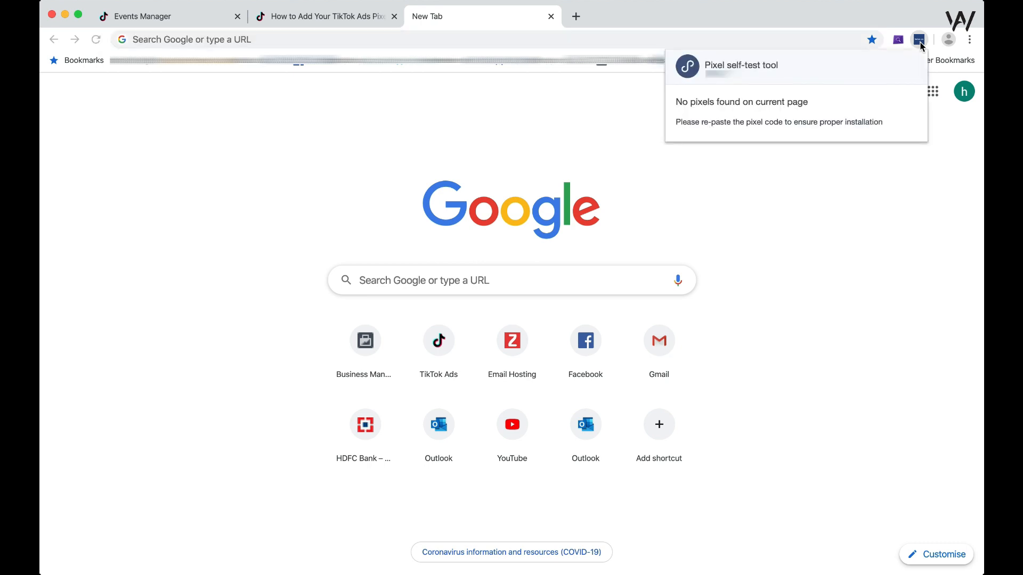
left_click(473, 43)
type("tiktok p")
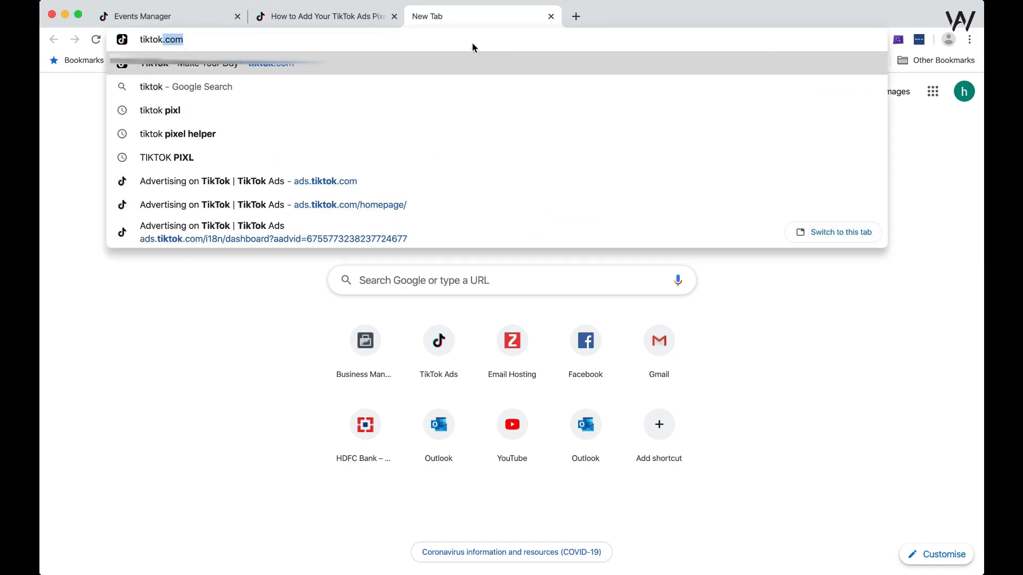
key("Down")
key("Down")
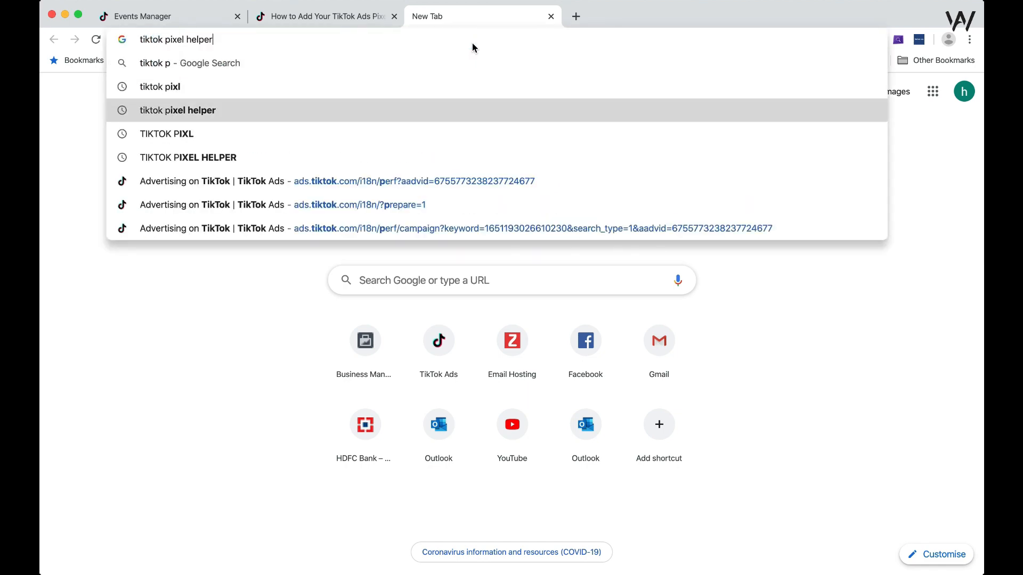
key("Return")
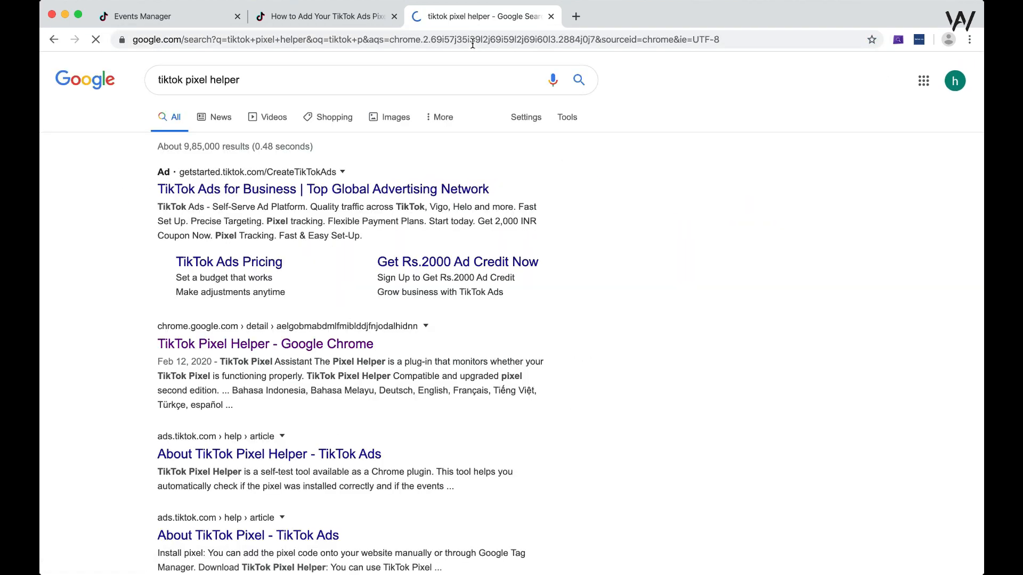
left_click(257, 349)
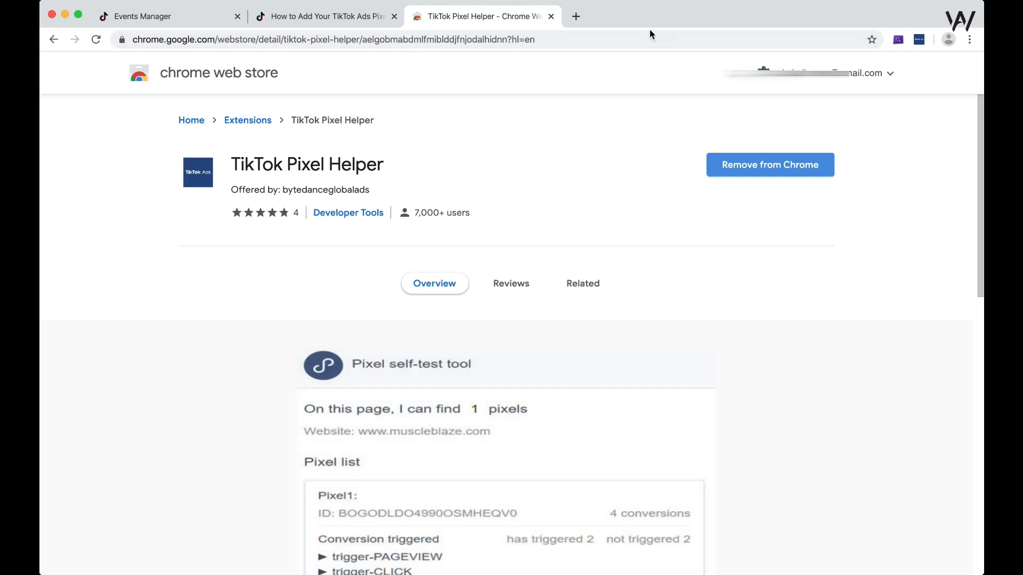
- Open the Viral Deals home page at viraldeals.co in the same browser tab
left_click(629, 39)
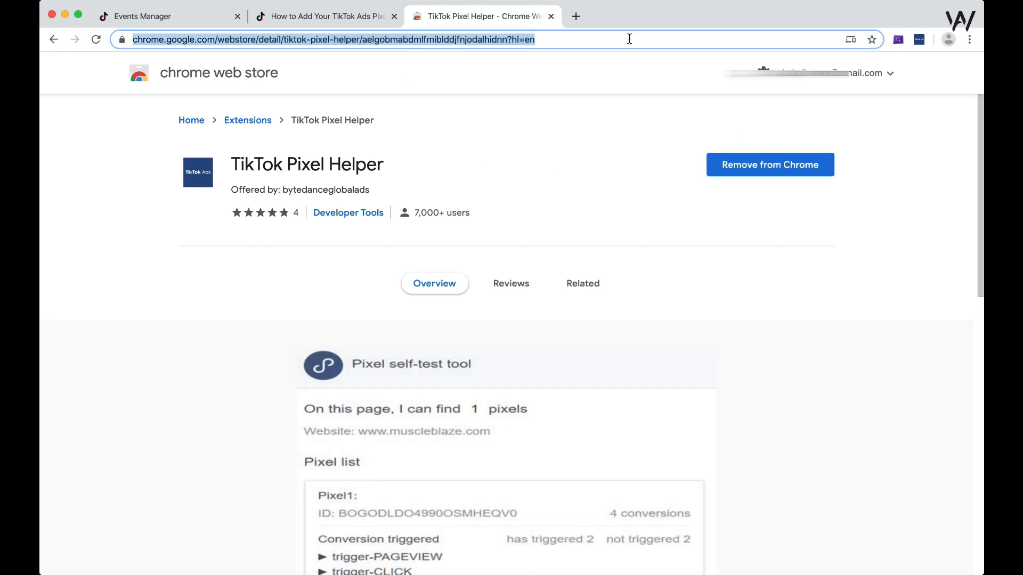
type("vir")
key("BackSpace")
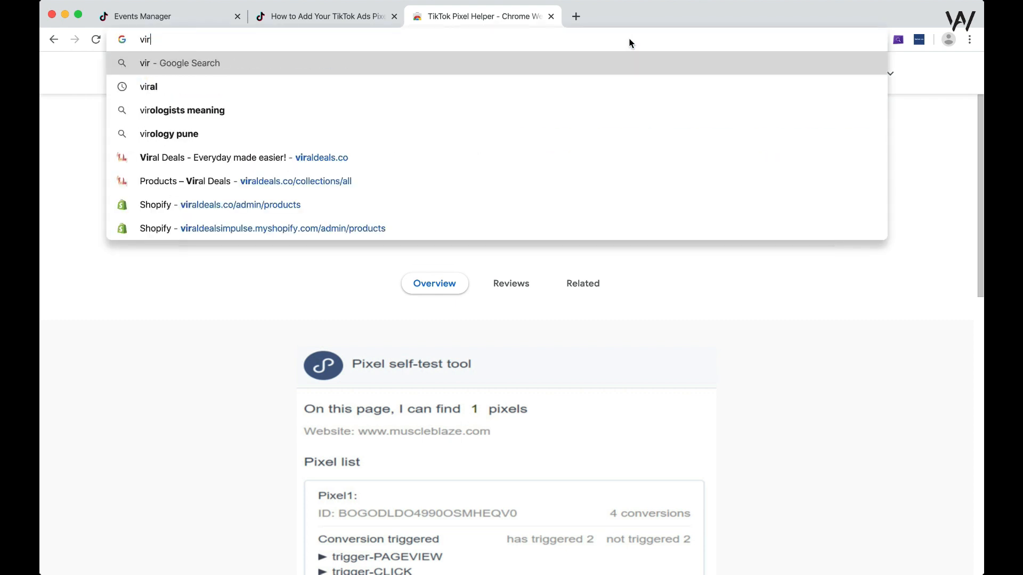
type("r")
key("Down")
key("Down")
key("Down")
key("Down")
key("Down")
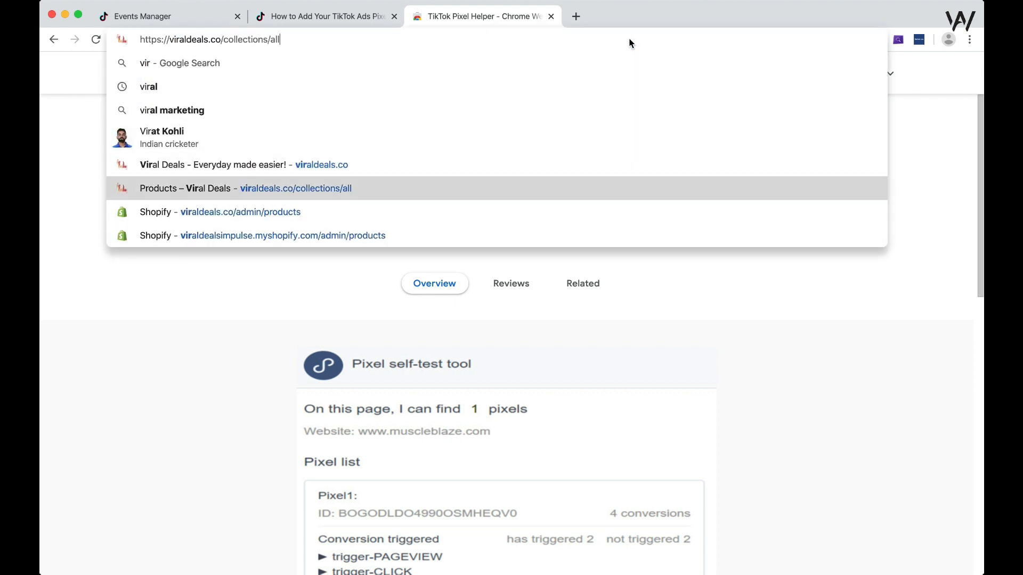
key("Up")
key("Return")
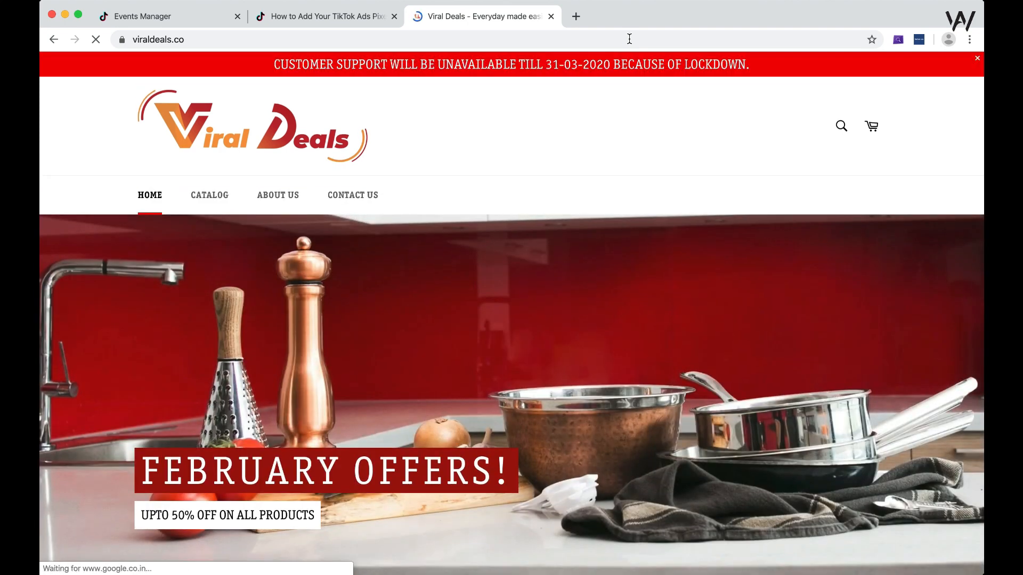
- Check the Viral Deals page for installed pixels and triggered conversions with TikTok Pixel Helper
left_click(917, 40)
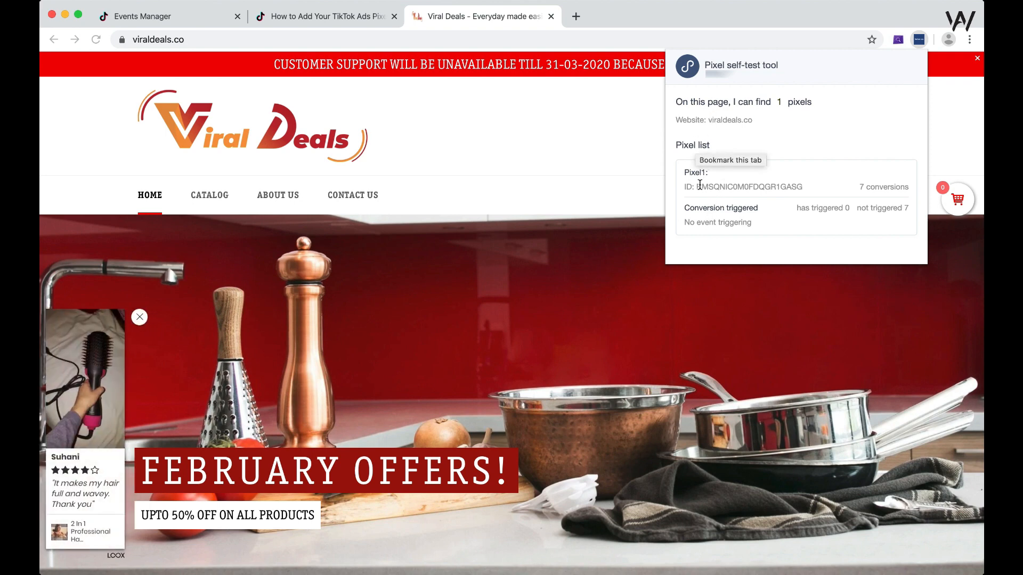
left_click_drag(699, 184, 739, 203)
left_click(739, 203)
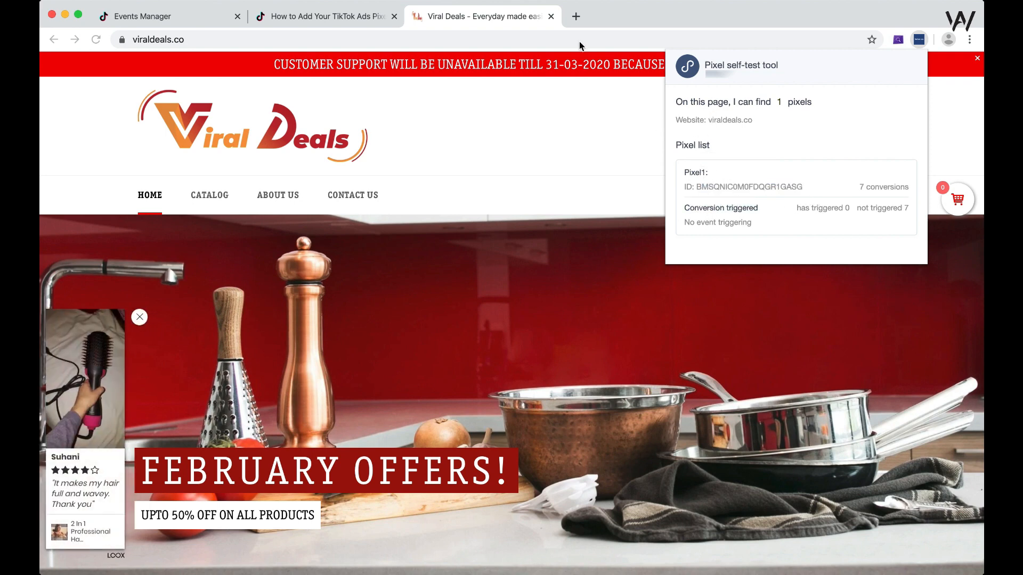
- Check amazon.in for TikTok pixels with Pixel Helper in a new tab and compare it with the Viral Deals page
left_click(575, 16)
left_click(575, 16)
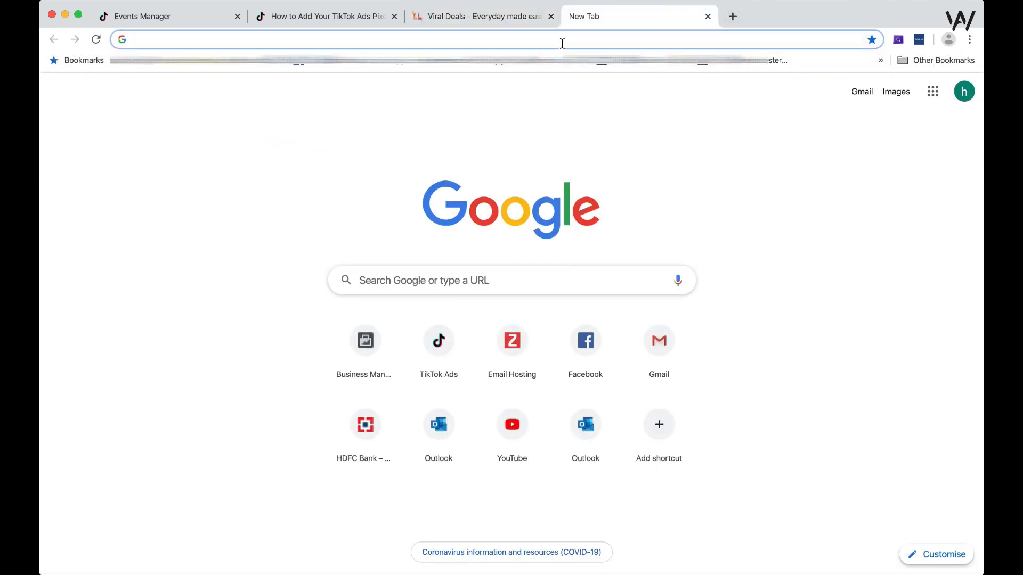
type("a")
key("Return")
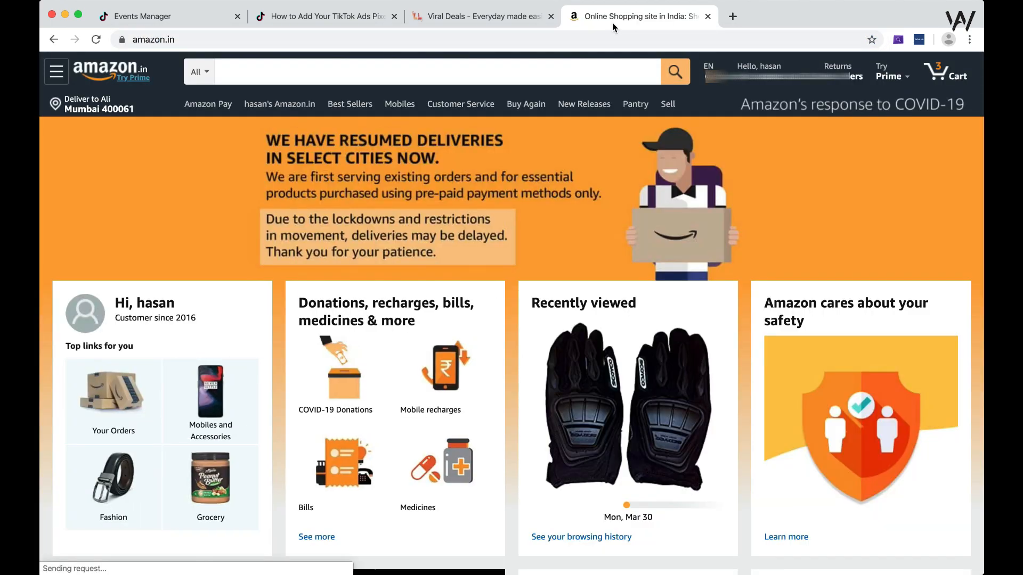
left_click(920, 40)
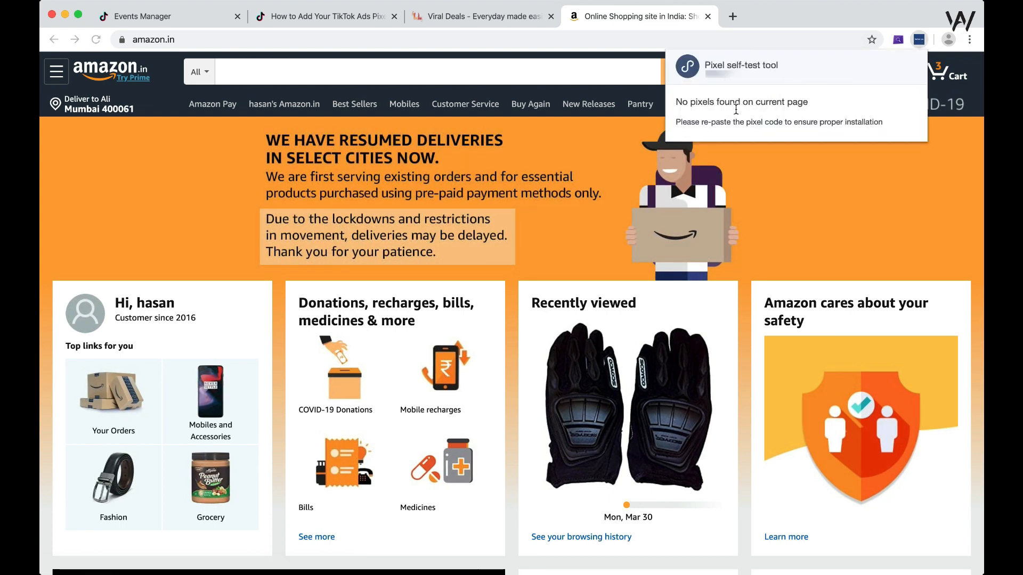
triple_click(736, 122)
double_click(734, 103)
triple_click(733, 103)
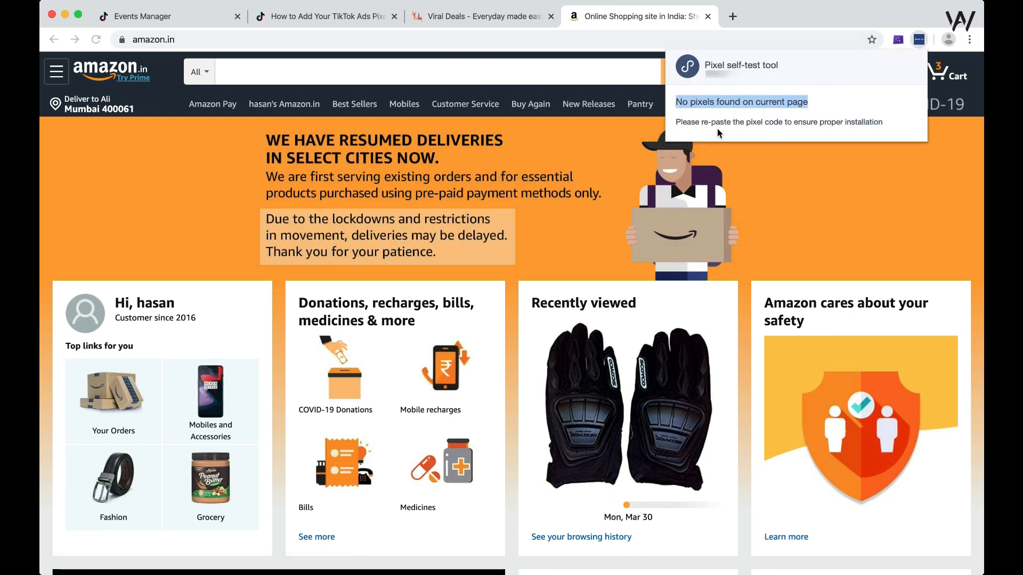
left_click(733, 103)
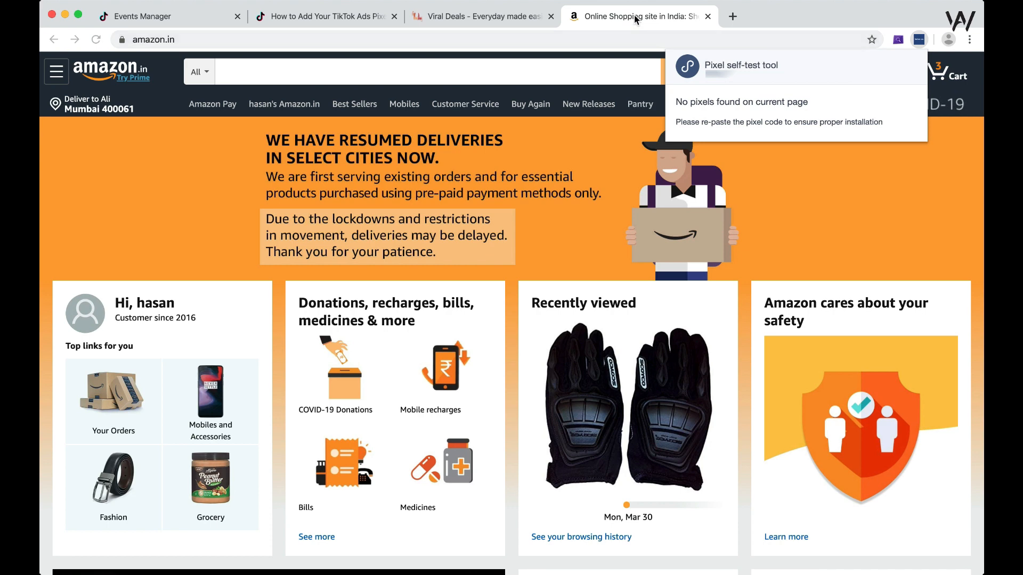
left_click(468, 17)
left_click(918, 41)
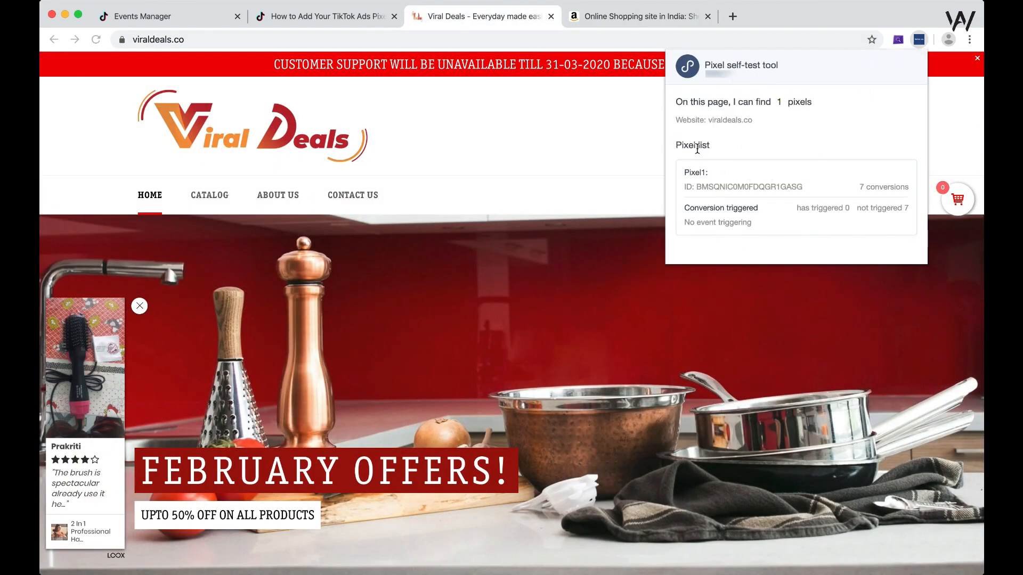
- Open the Website Pixel manager in TikTok Ads and close the Viral Deals and Amazon tabs
left_click(310, 85)
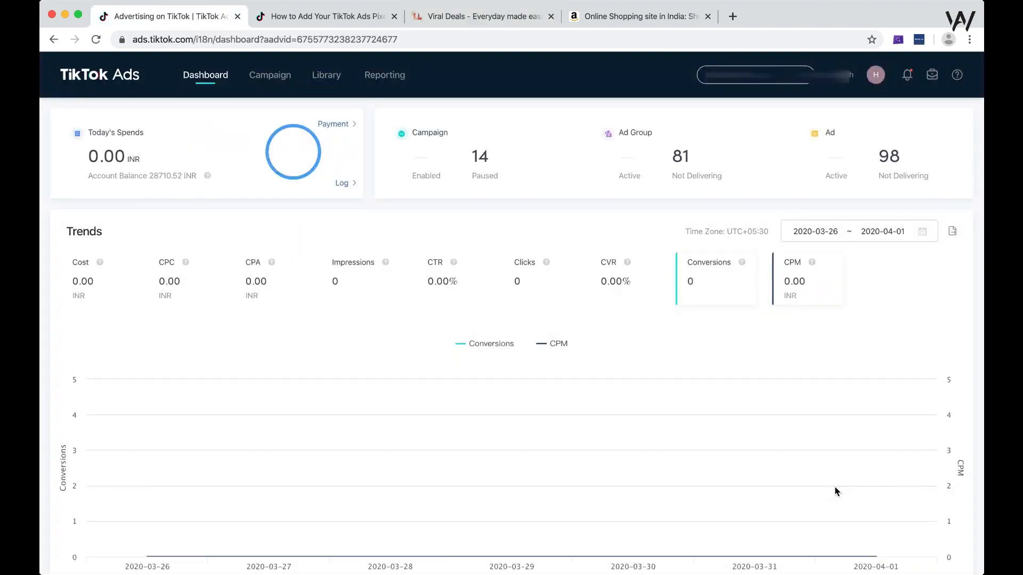
mouse_move(326, 77)
left_click(323, 109)
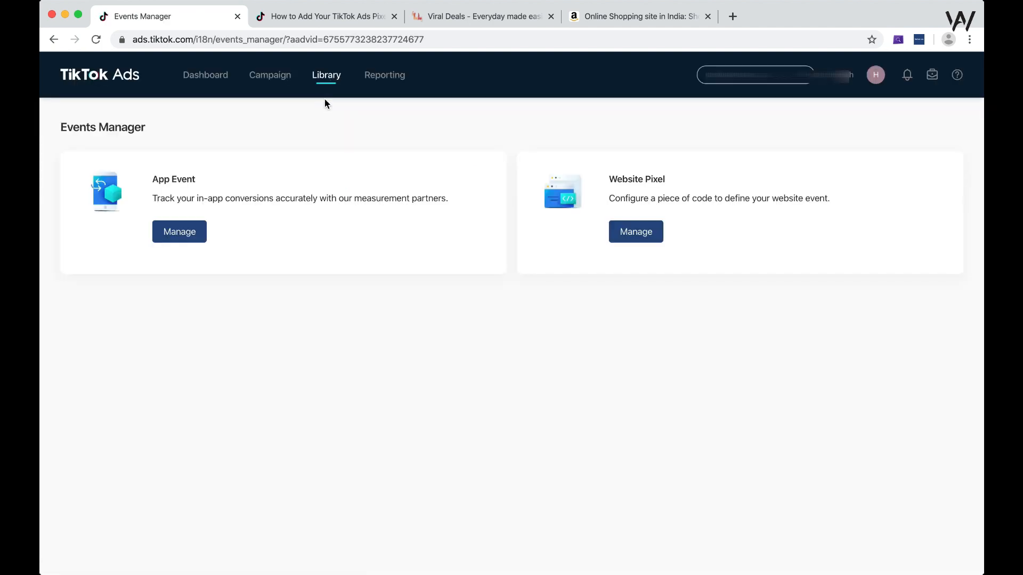
left_click(636, 236)
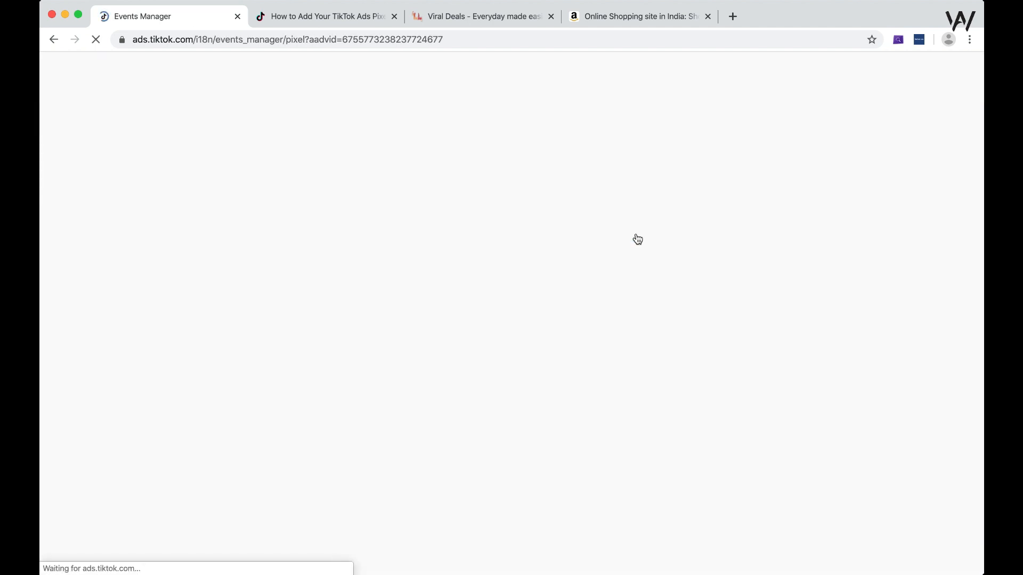
left_click(551, 17)
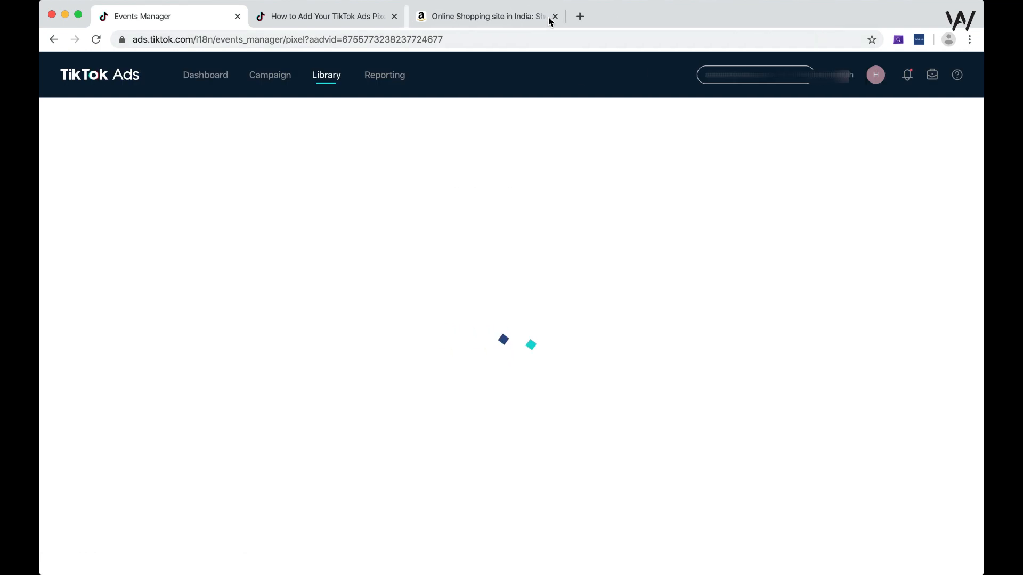
left_click(553, 18)
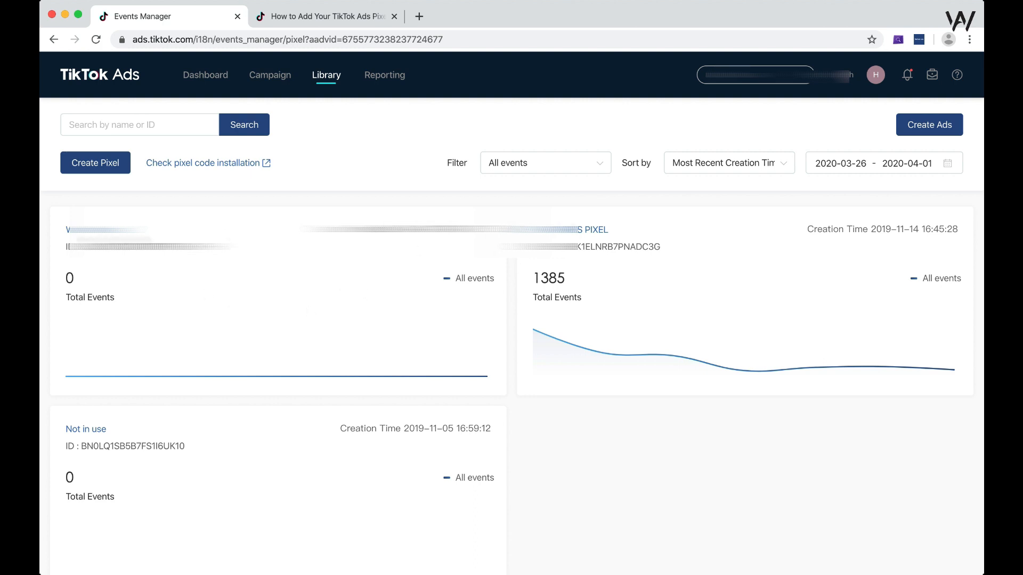
- Open the pixel created on 2019-11-14 and compare its Total Events and Attributed Events funnel statistics
left_click(553, 231)
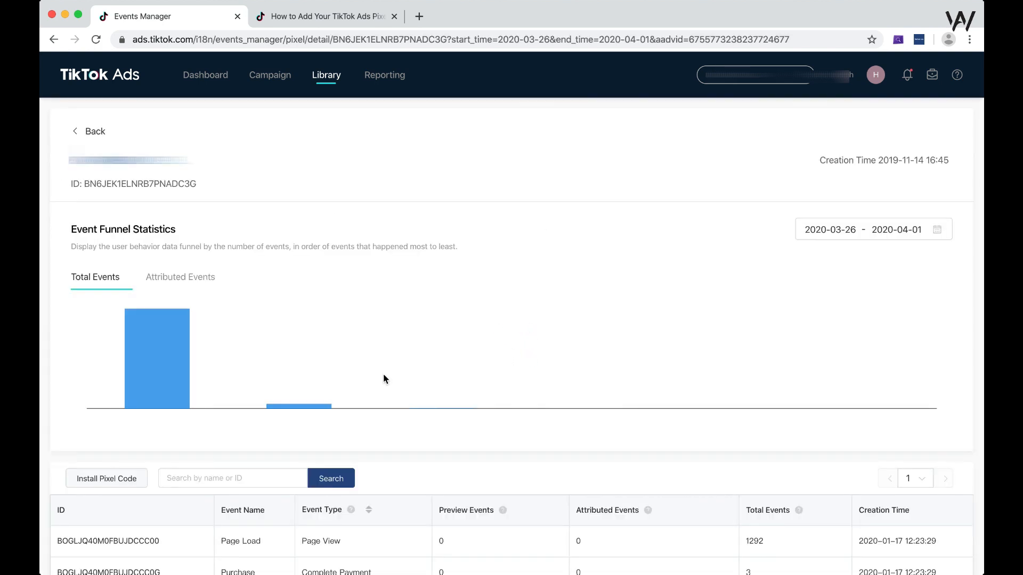
scroll(341, 326, "down", 2)
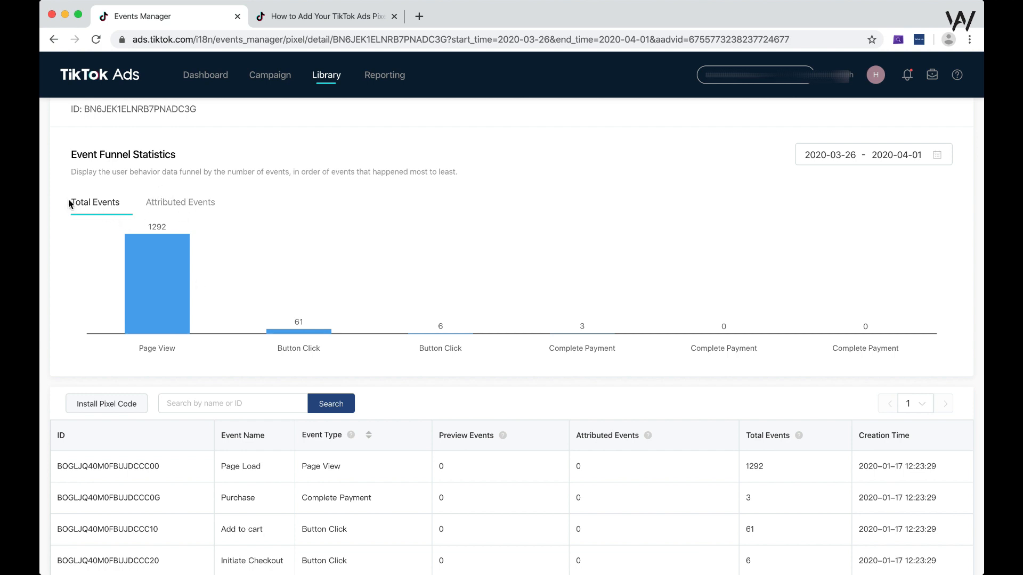
left_click(179, 212)
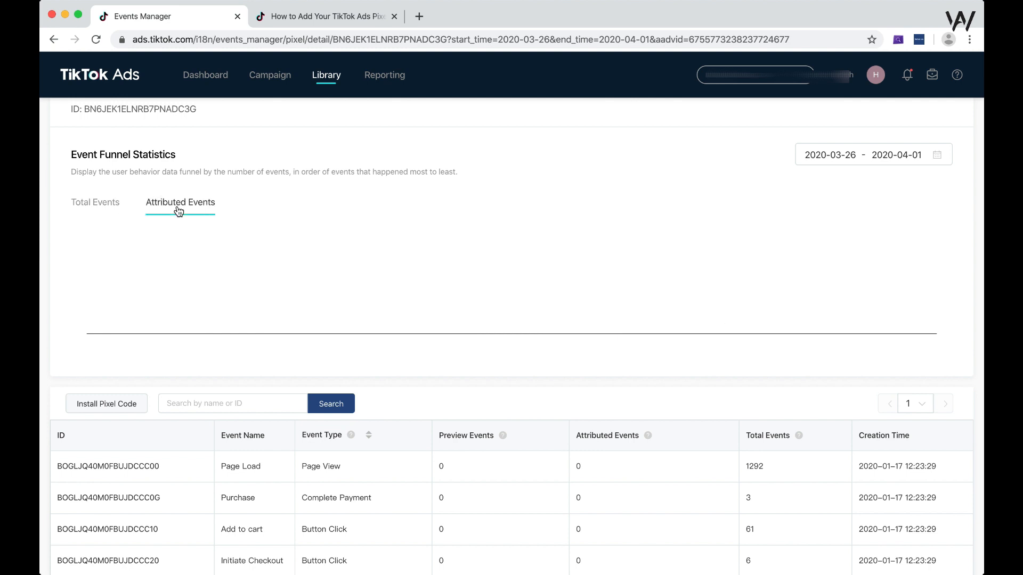
left_click(94, 203)
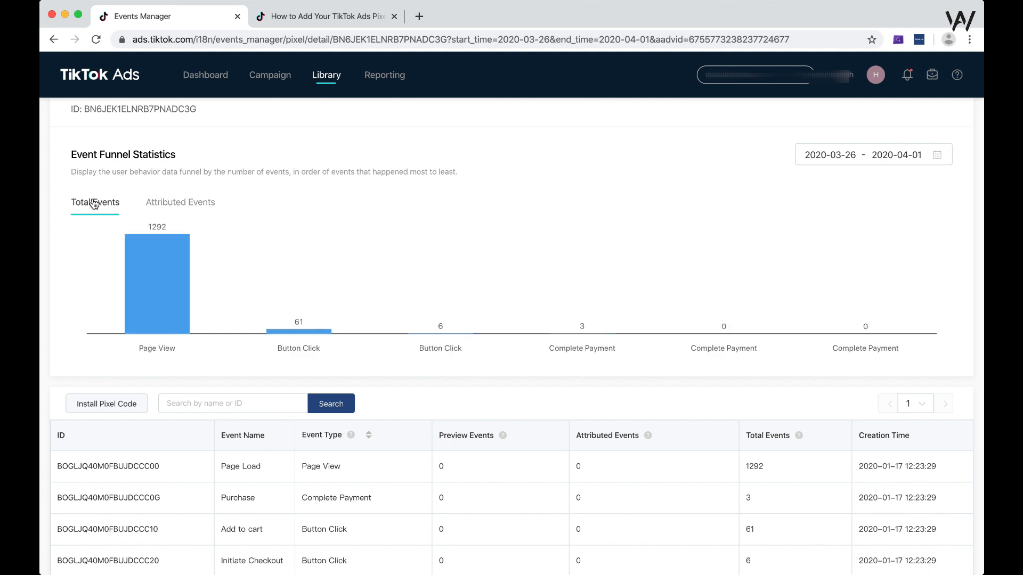
left_click(186, 207)
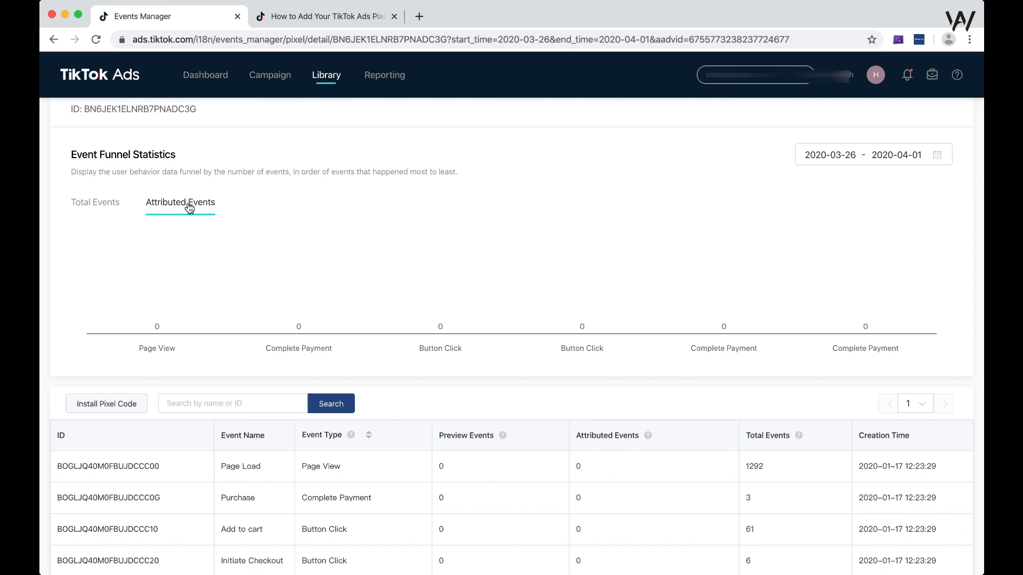
left_click(115, 207)
scroll(323, 219, "up", 2)
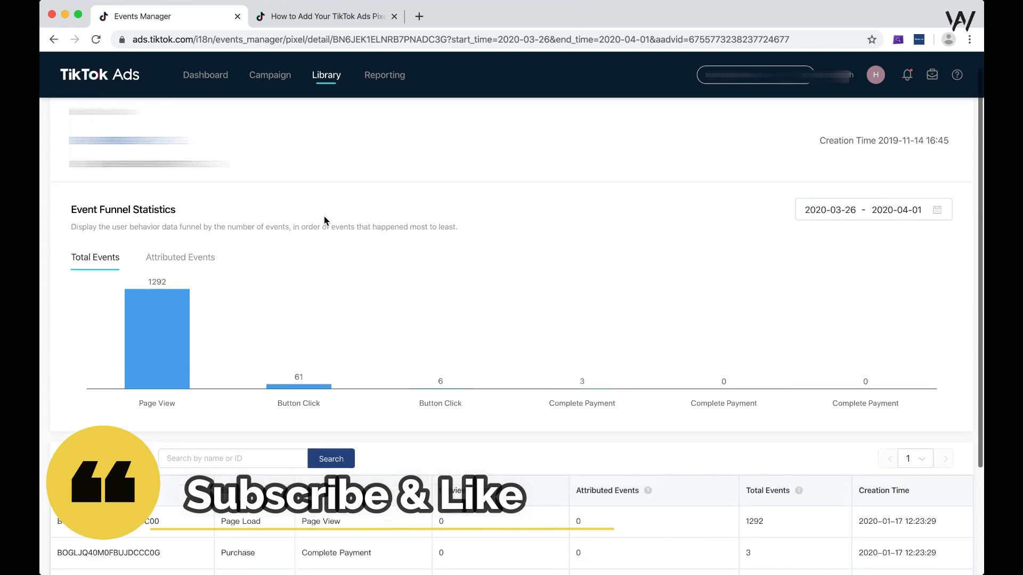
scroll(324, 218, "up", 1)
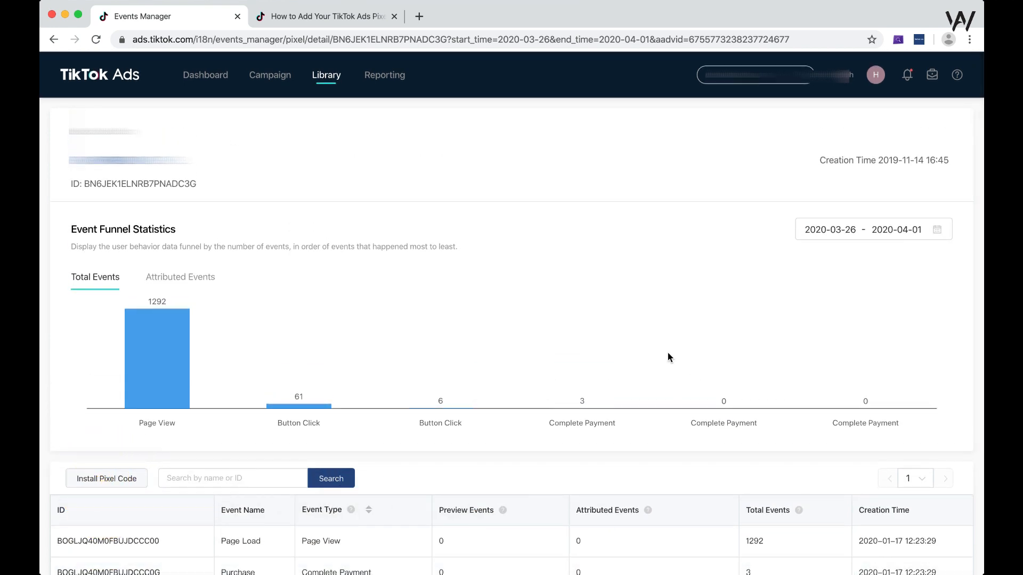
key("super+shift+5")
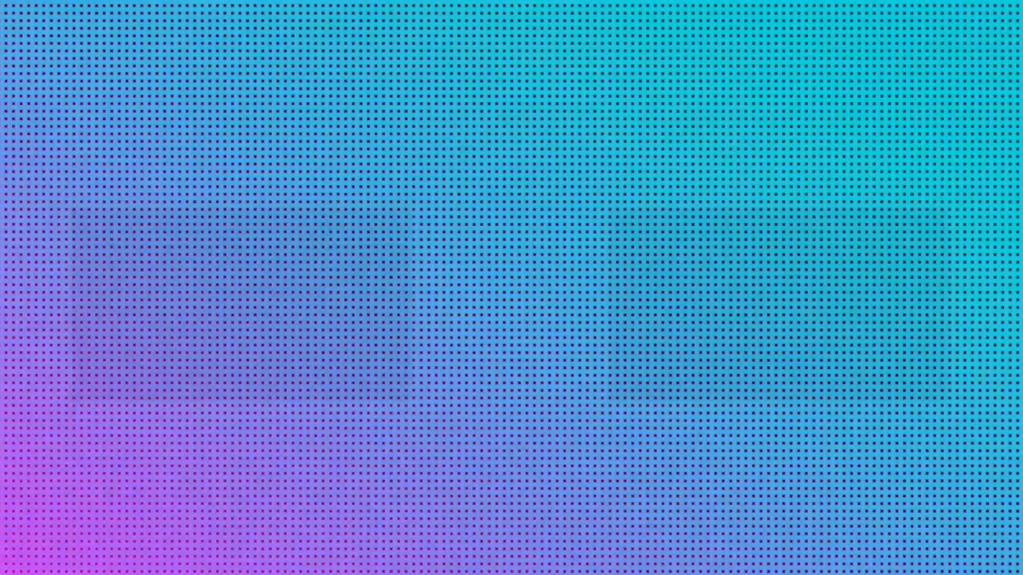